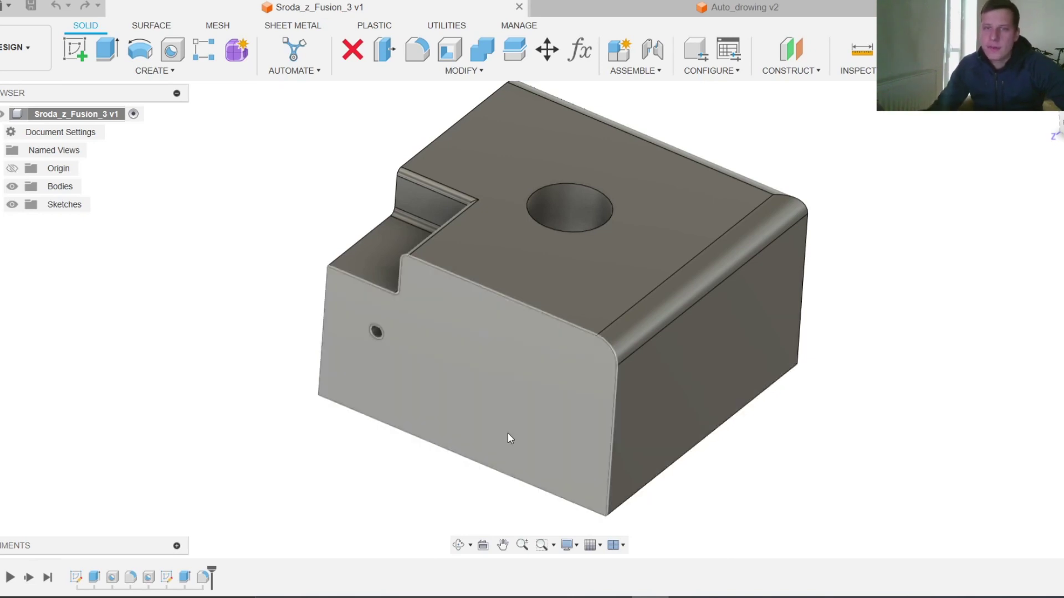
# Start Create Drawing from the block's root component, with automatic creation selected.
pyautogui.moveTo(527, 415)
pyautogui.keyDown('shift'); pyautogui.mouseDown(button='middle')
pyautogui.moveTo(640, 423)
pyautogui.moveTo(736, 351)
pyautogui.moveTo(864, 350)
pyautogui.moveTo(675, 353)
pyautogui.moveTo(593, 339)
pyautogui.moveTo(676, 463)
pyautogui.mouseUp(button='middle'); pyautogui.keyUp('shift')
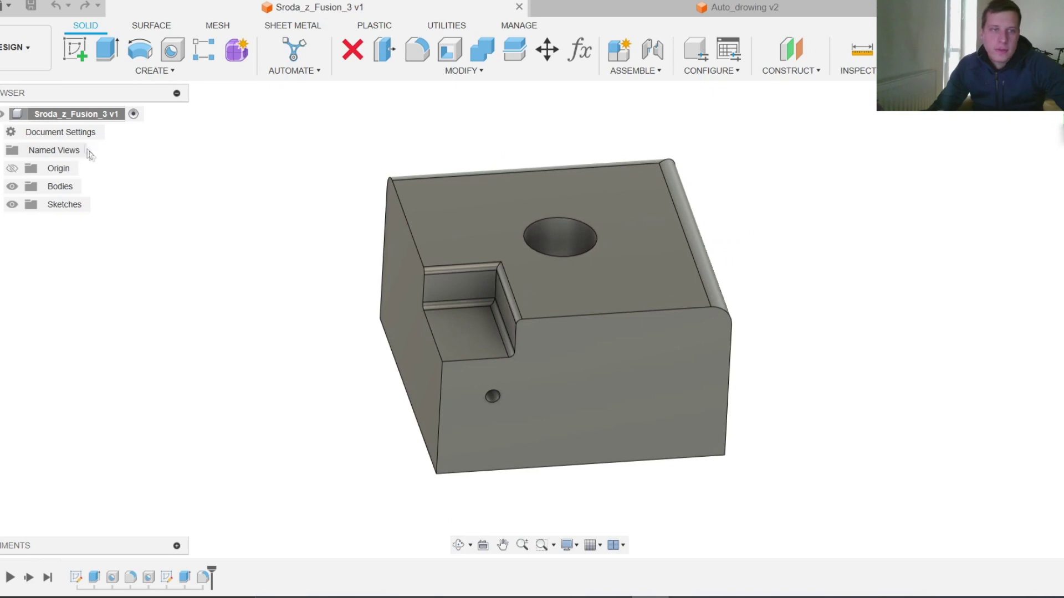
pyautogui.rightClick(90, 116)
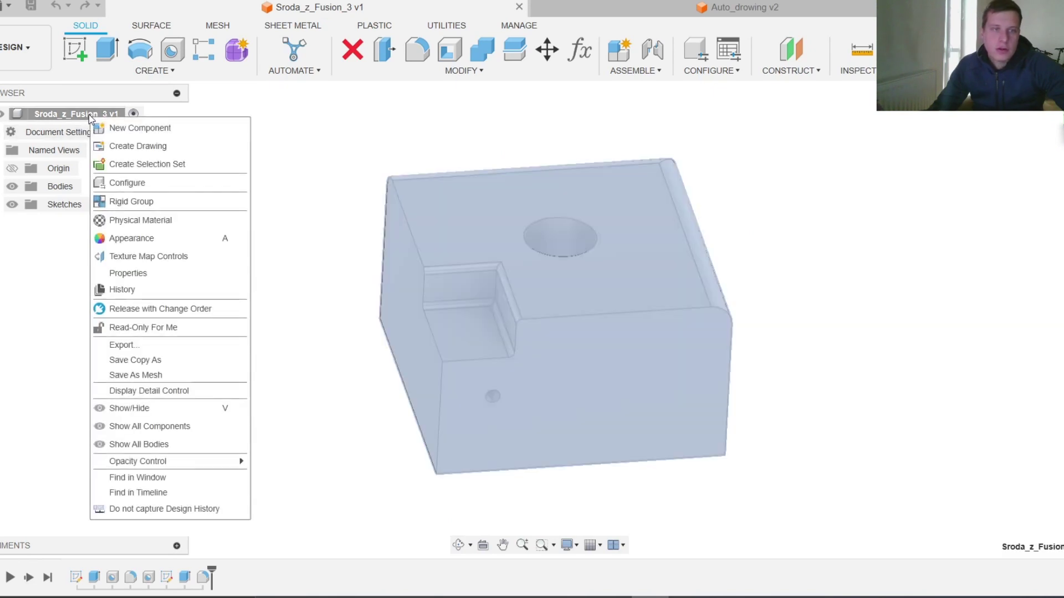
pyautogui.click(114, 147)
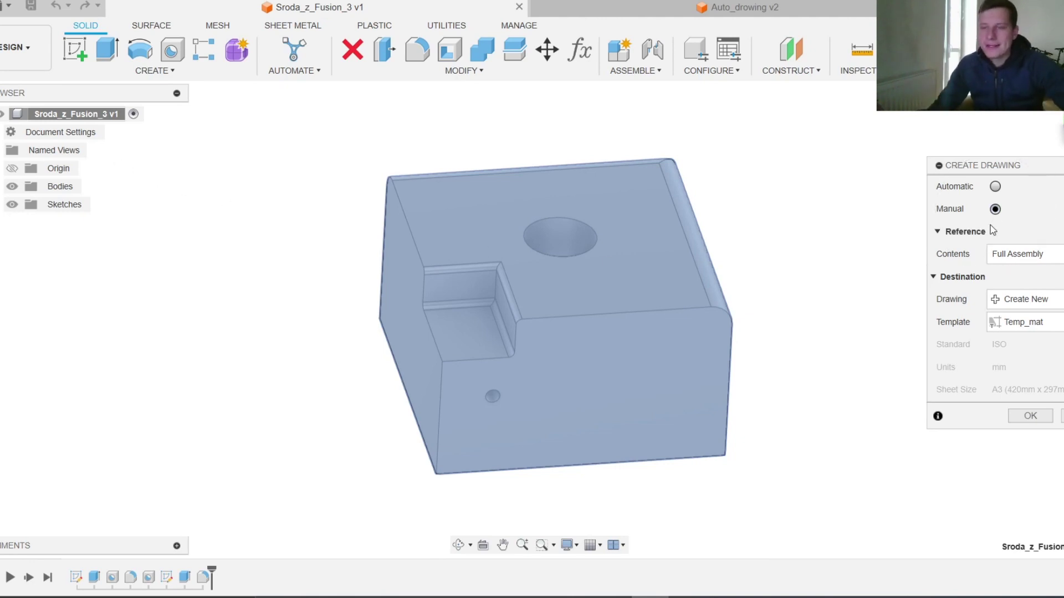
pyautogui.click(996, 187)
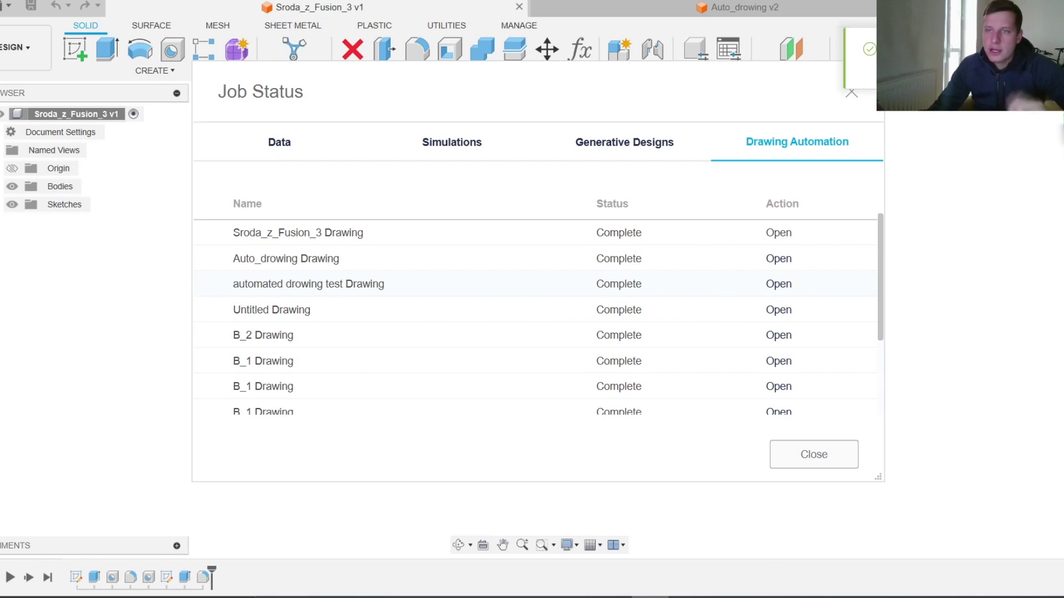
# Open the completed Sroda_z_Fusion_3 automatic drawing from Job Status.
pyautogui.click(927, 121)
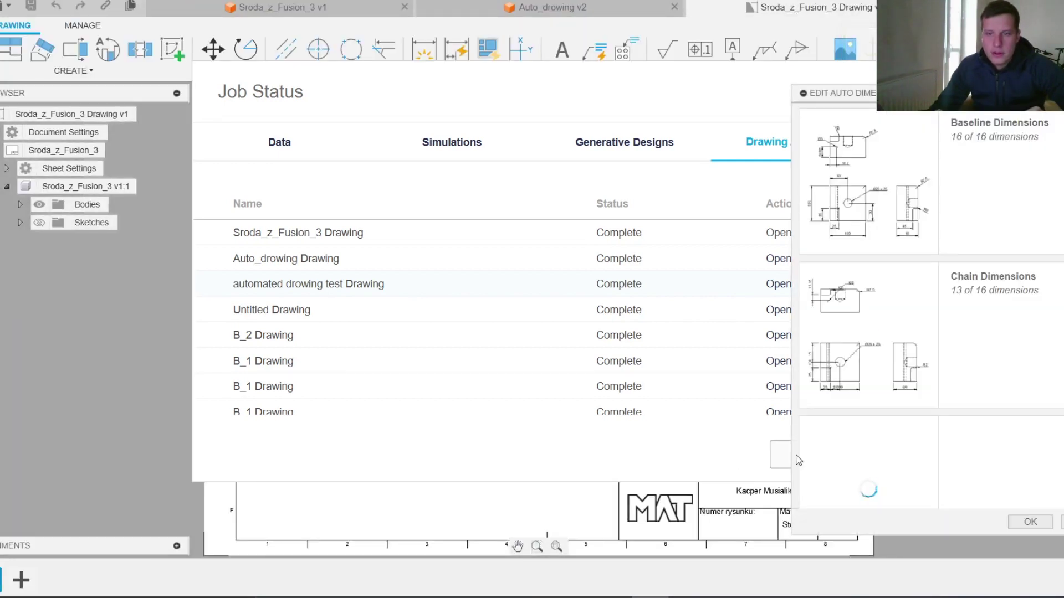
# Preview Baseline Dimensions on the views and inspect its datum location options.
pyautogui.click(796, 459)
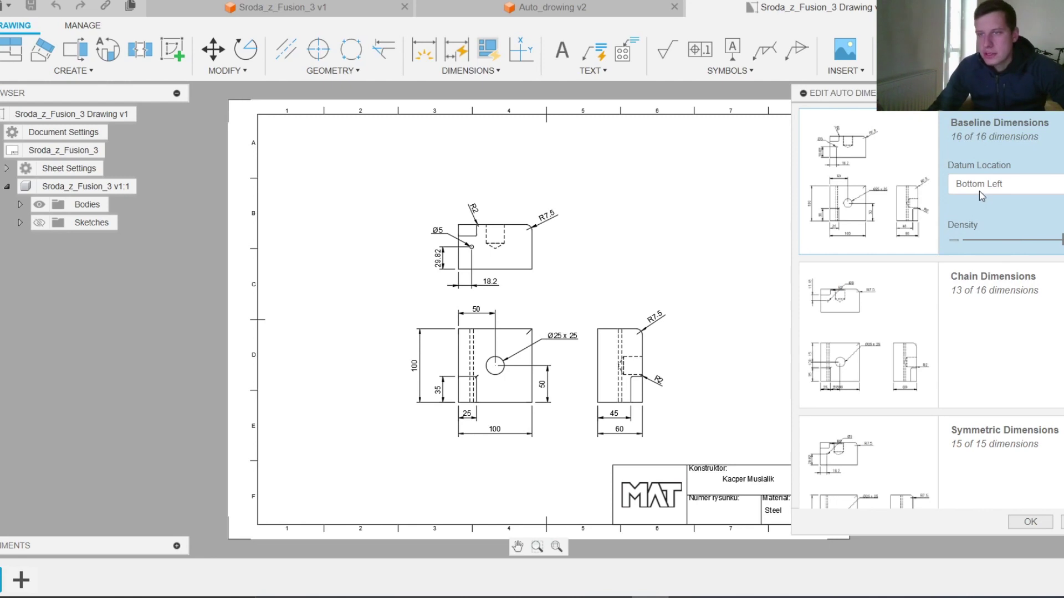
pyautogui.click(982, 133)
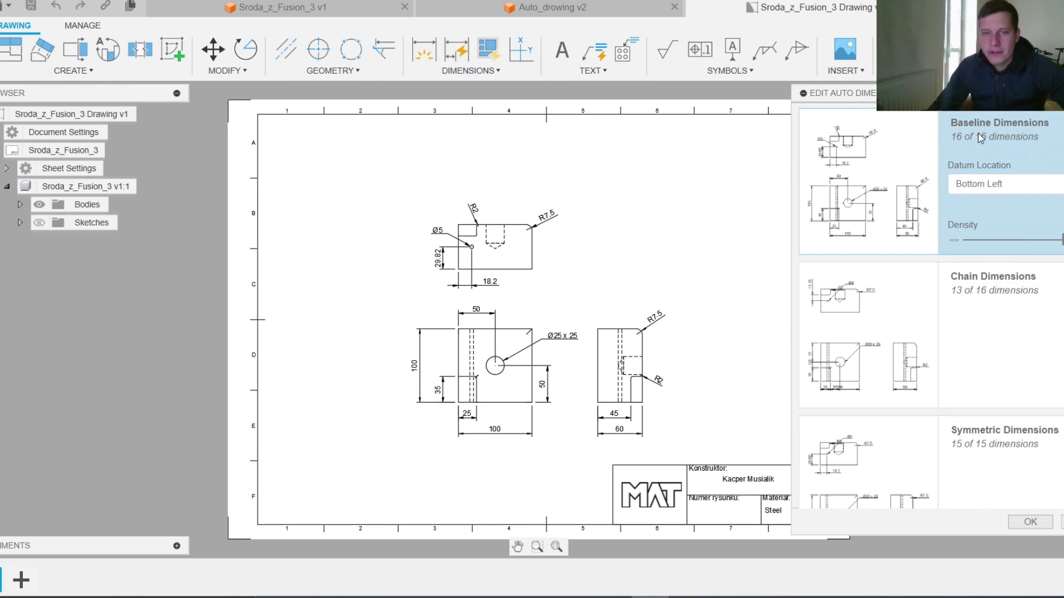
pyautogui.click(974, 188)
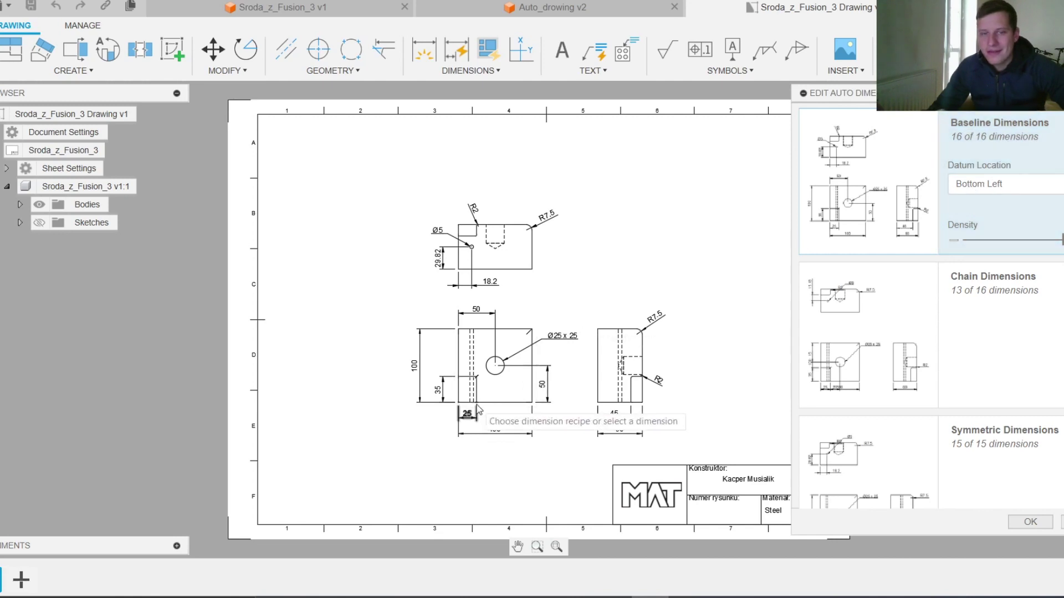
pyautogui.click(462, 411)
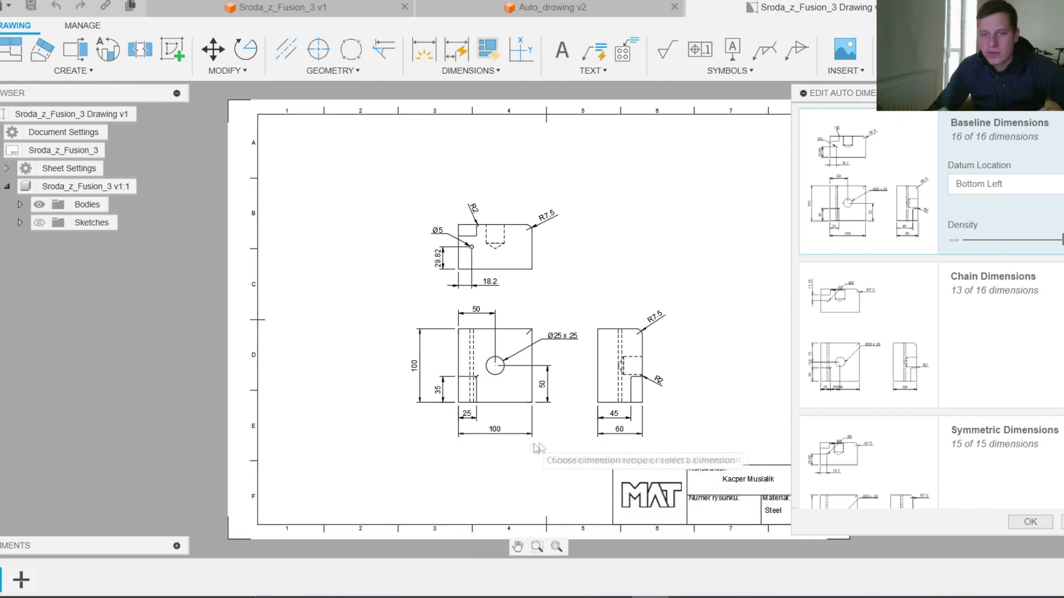
# Try Chain and Symmetric dimensions, ending on Symmetric with Baseline (datum Bottom Left).
pyautogui.click(1053, 359)
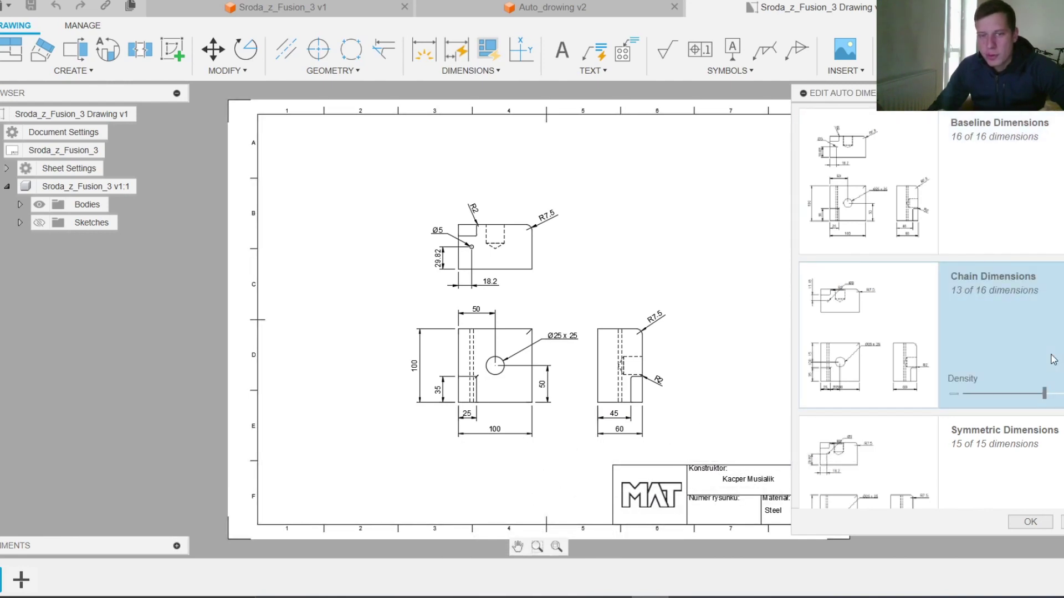
pyautogui.click(988, 453)
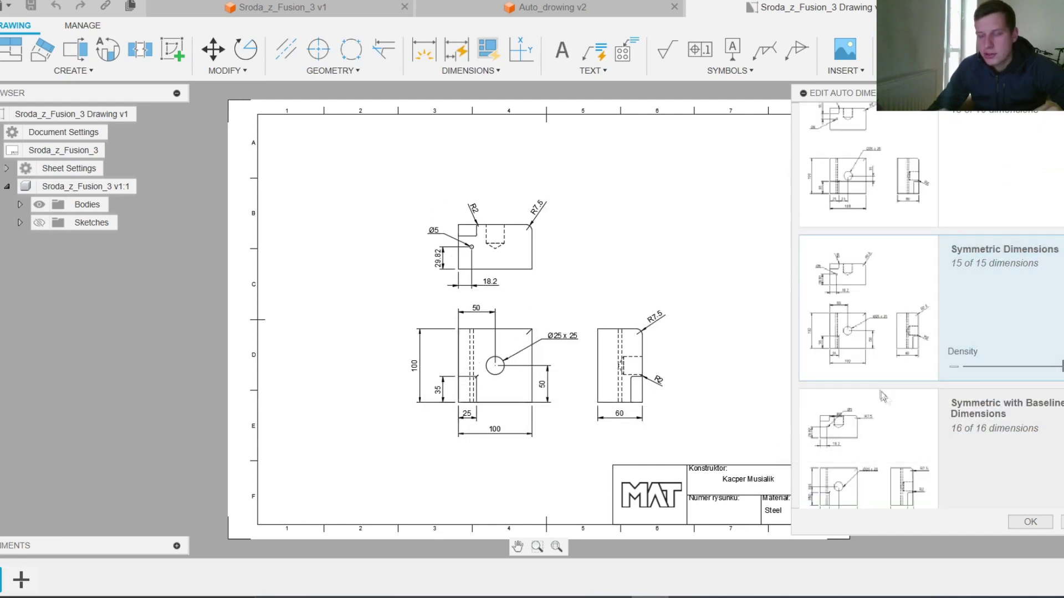
pyautogui.scroll(-3, 884, 397)
pyautogui.click(1000, 282)
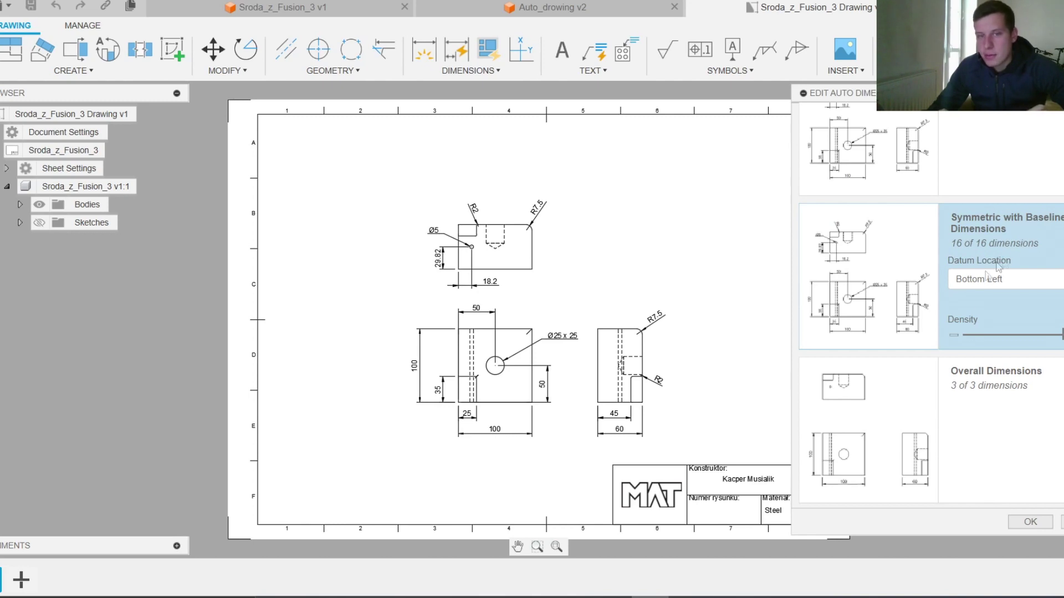
# Preview Overall Dimensions, then switch back to Baseline Dimensions.
pyautogui.click(986, 415)
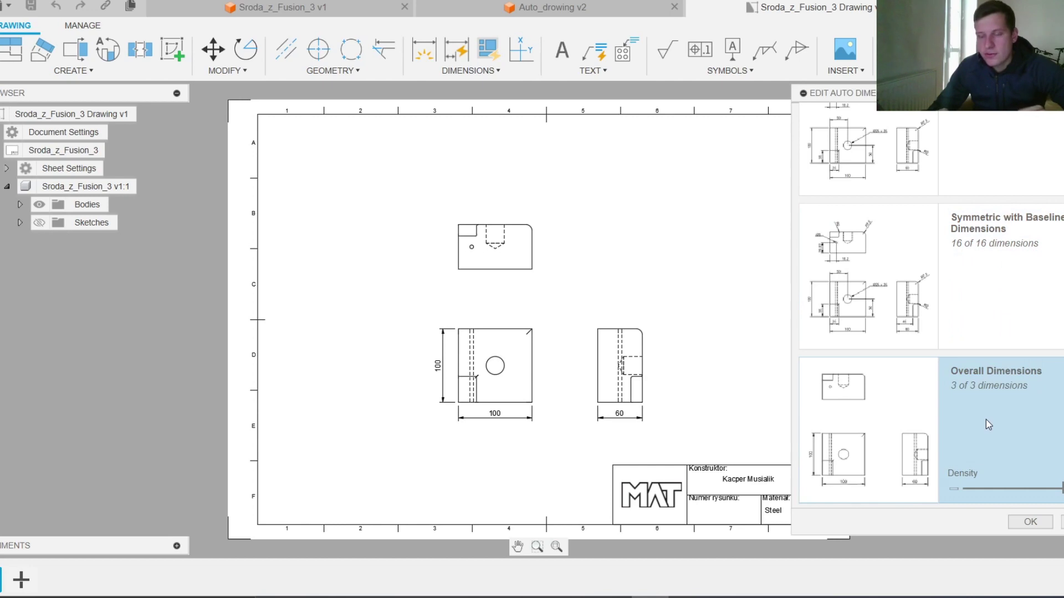
pyautogui.scroll(5, 989, 425)
pyautogui.click(1033, 230)
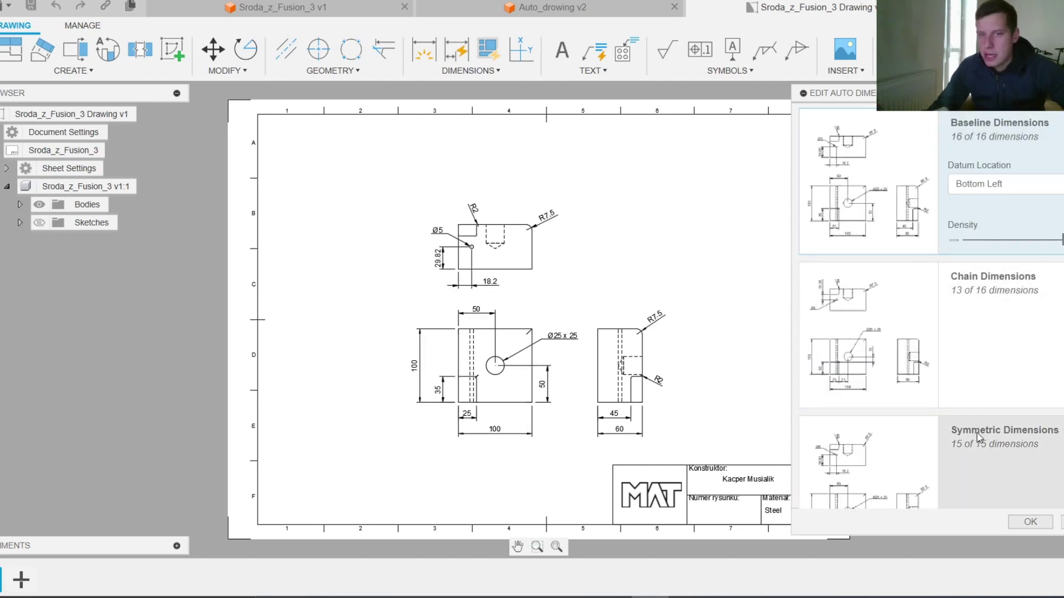
# Vary baseline density between 4, 7 and 16 of 16, then accept all 16 dimensions.
pyautogui.moveTo(1062, 242); pyautogui.dragTo(985, 244)
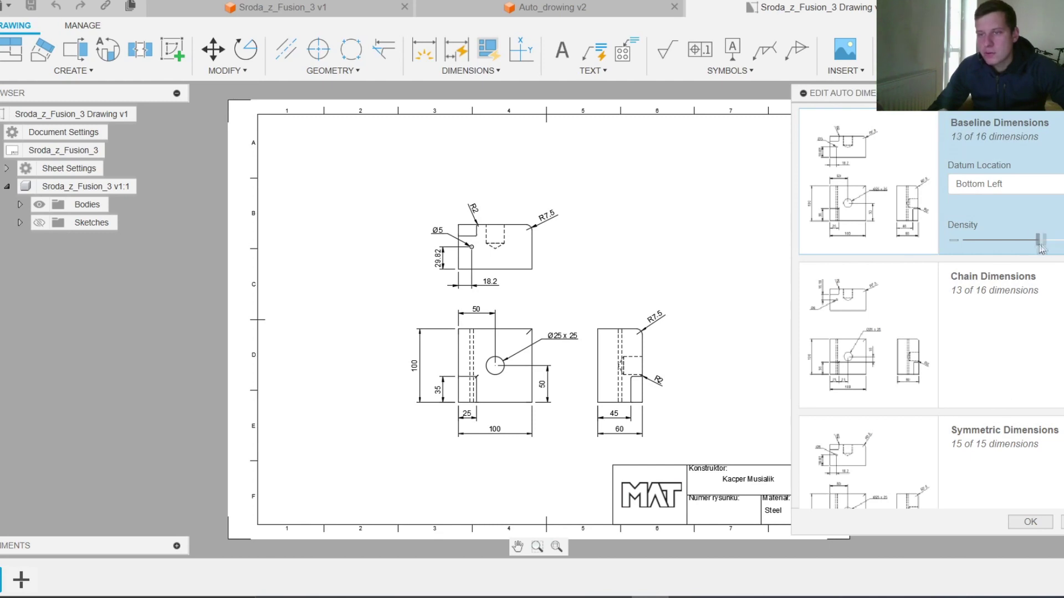
pyautogui.moveTo(984, 242); pyautogui.dragTo(1030, 246)
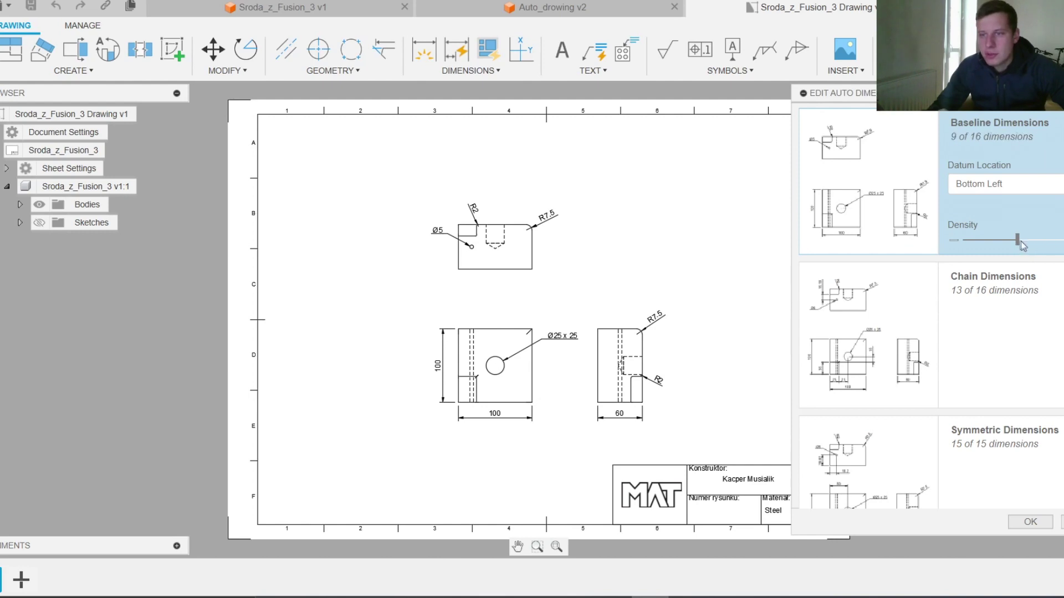
pyautogui.moveTo(1018, 243); pyautogui.dragTo(1062, 244)
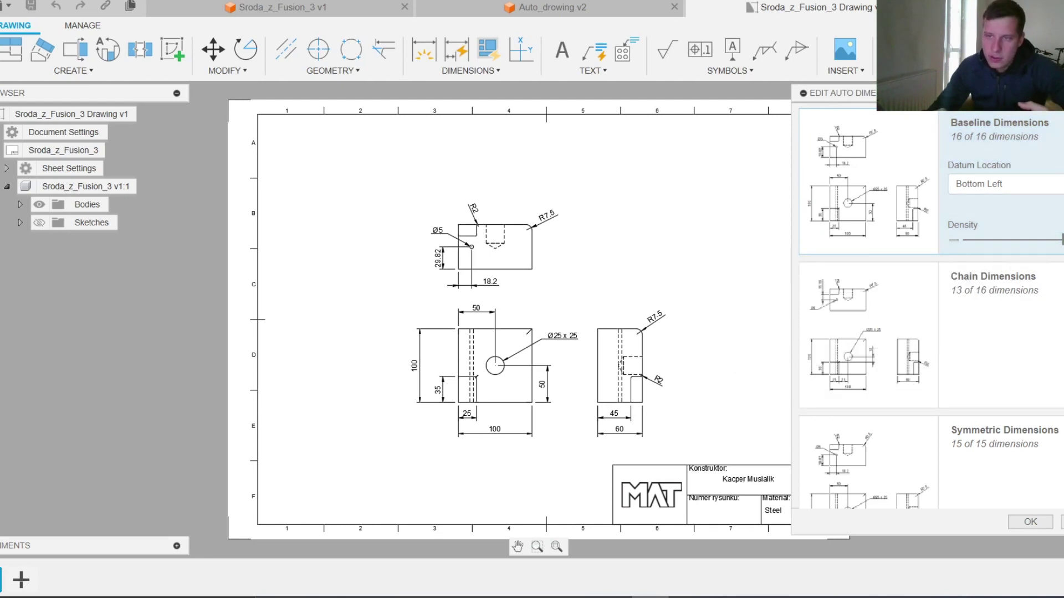
pyautogui.moveTo(1061, 239); pyautogui.dragTo(964, 240)
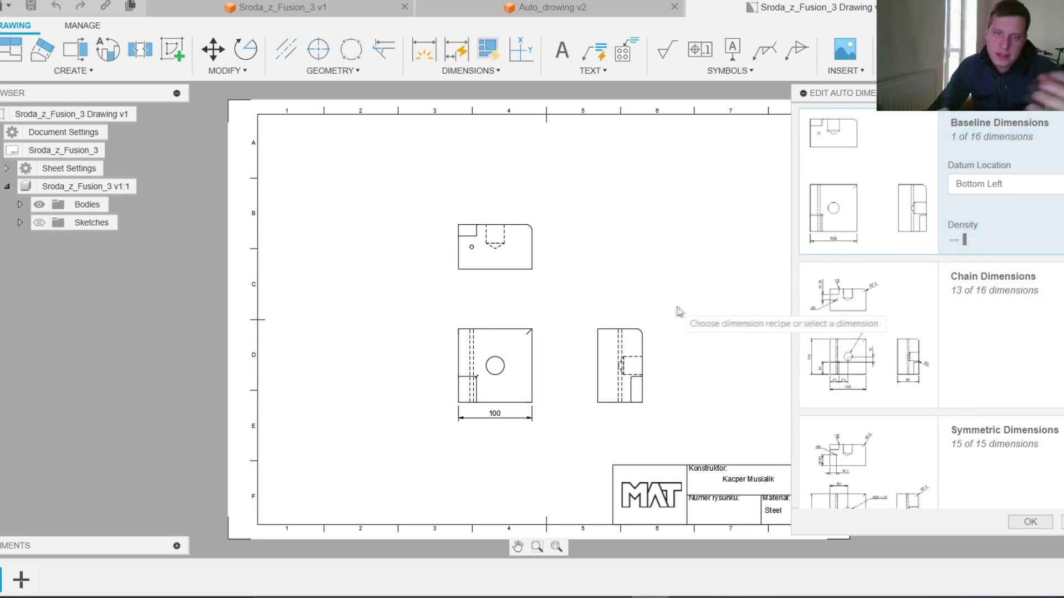
pyautogui.moveTo(966, 242); pyautogui.dragTo(1047, 243)
pyautogui.click(1030, 522)
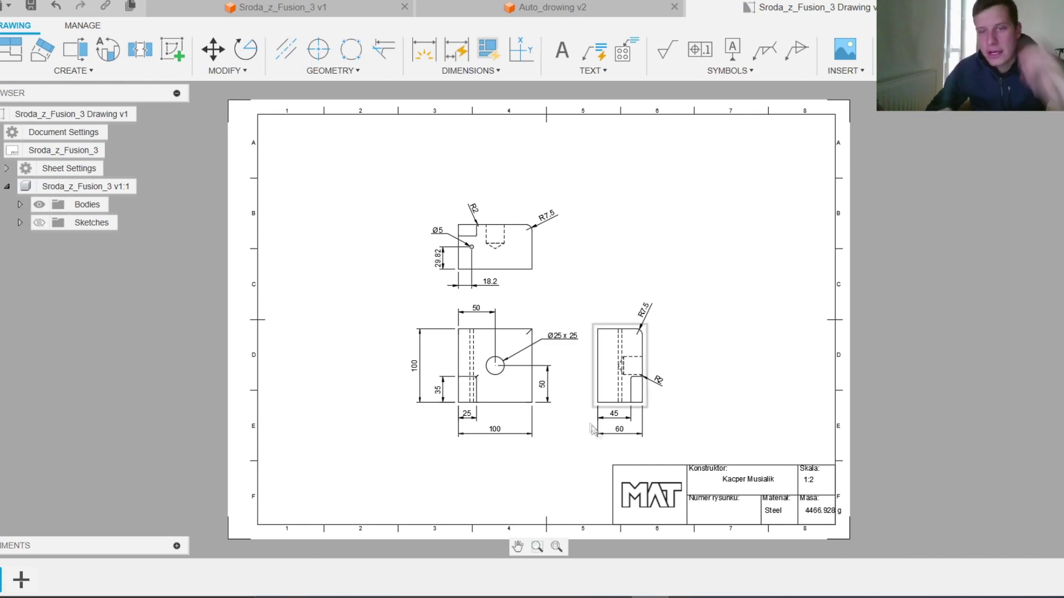
# Move the front and top views to new sheet positions and open the front view's properties.
pyautogui.scroll(2, 533, 424)
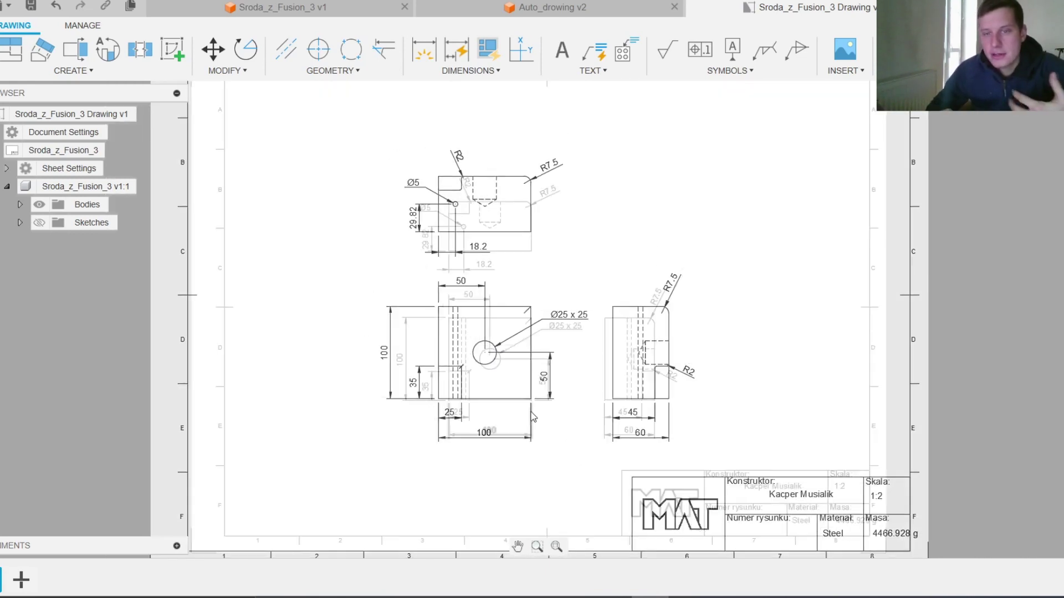
pyautogui.scroll(-1, 534, 424)
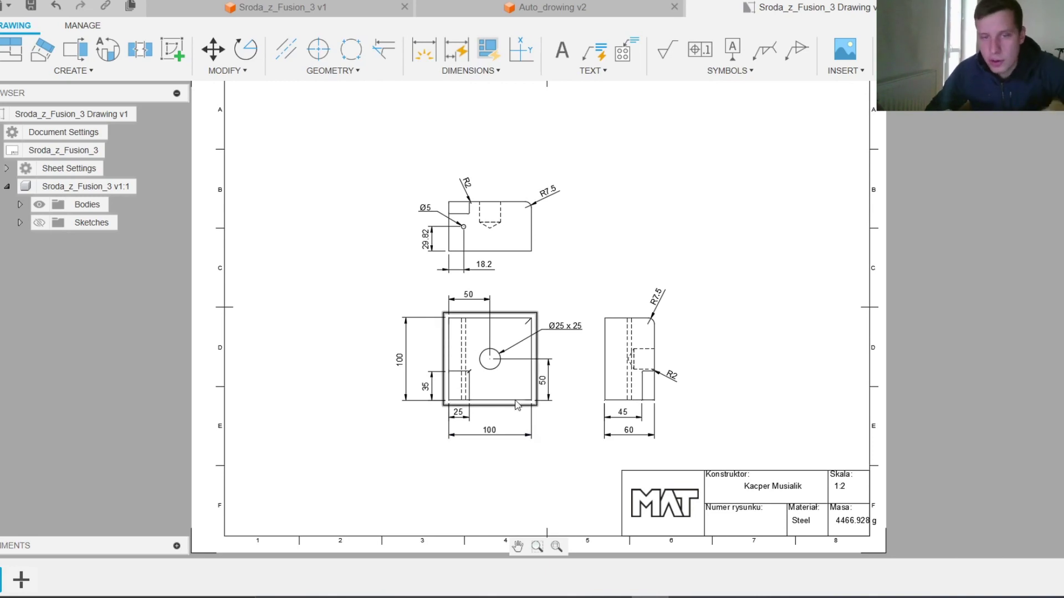
pyautogui.click(520, 395)
pyautogui.press('m')
pyautogui.click(521, 394)
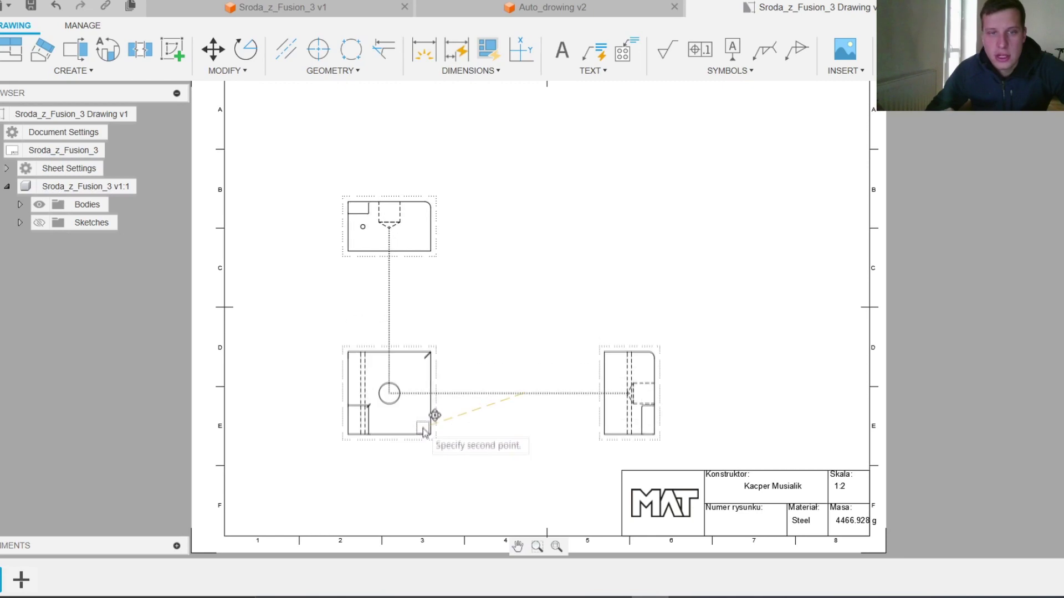
pyautogui.click(423, 428)
pyautogui.click(415, 202)
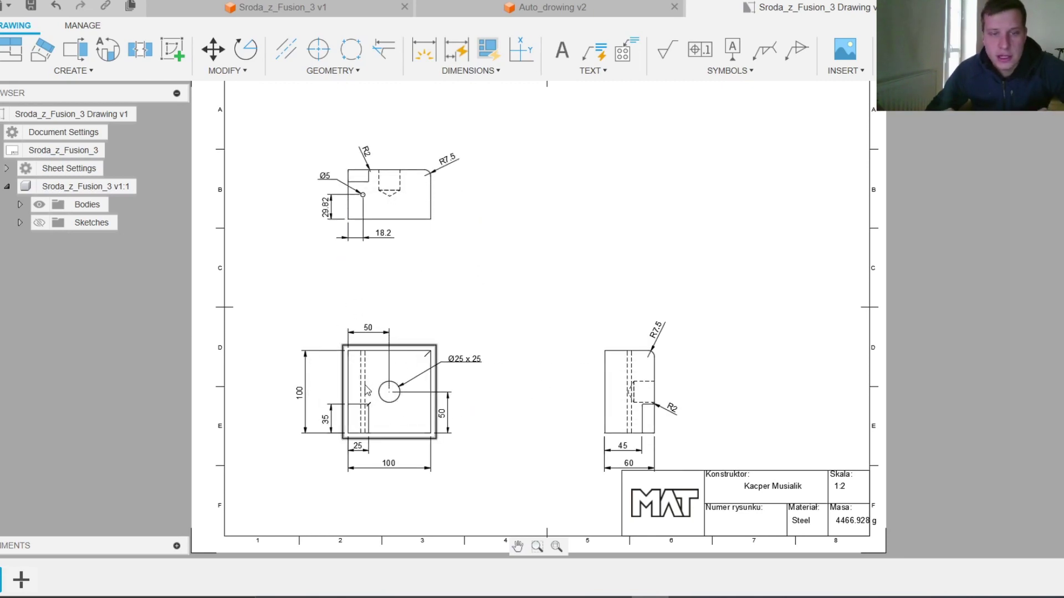
pyautogui.doubleClick(420, 373)
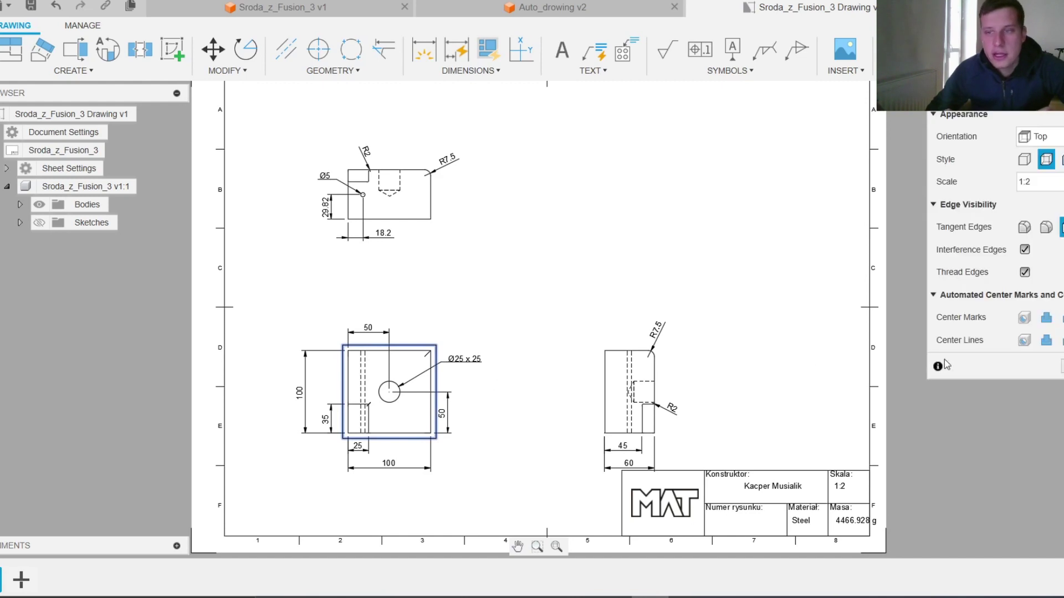
# Set the front view to visible edges only and add a center mark to the ⌀25 hole.
pyautogui.click(1024, 160)
pyautogui.press('Return')
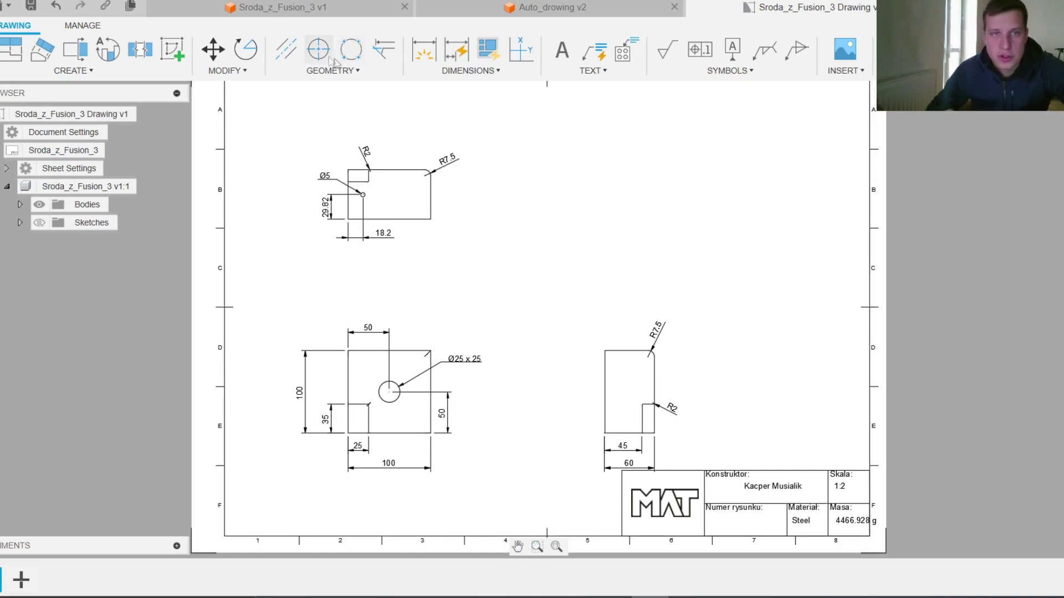
pyautogui.doubleClick(403, 428)
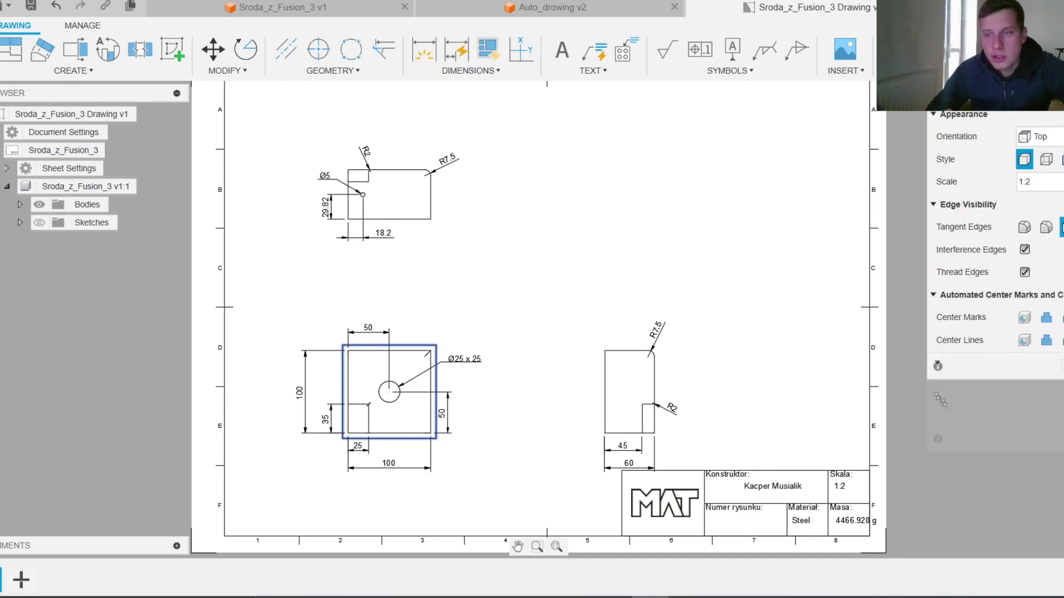
pyautogui.click(1024, 317)
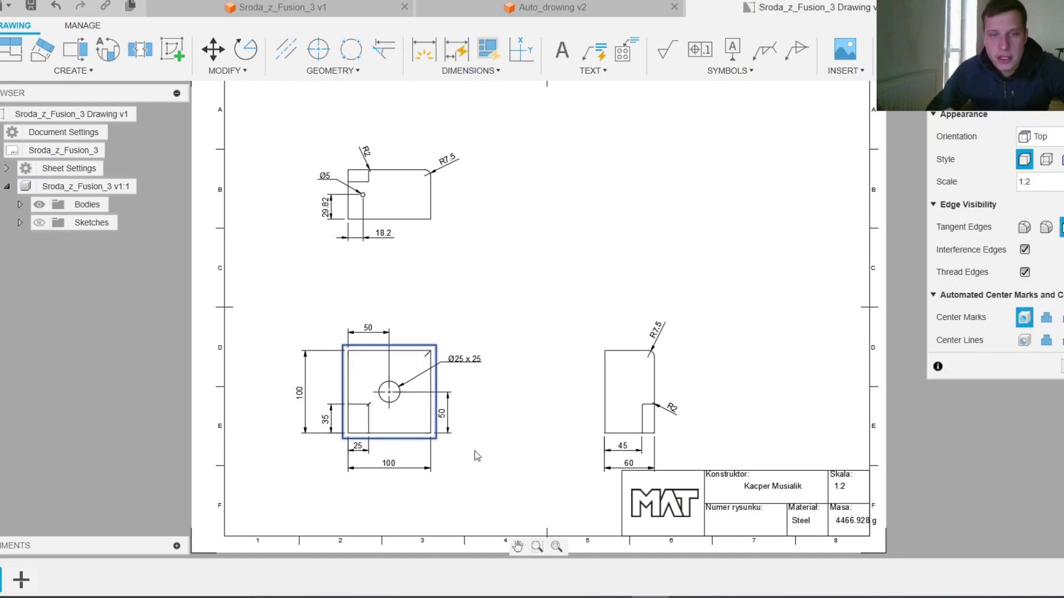
pyautogui.click(1056, 366)
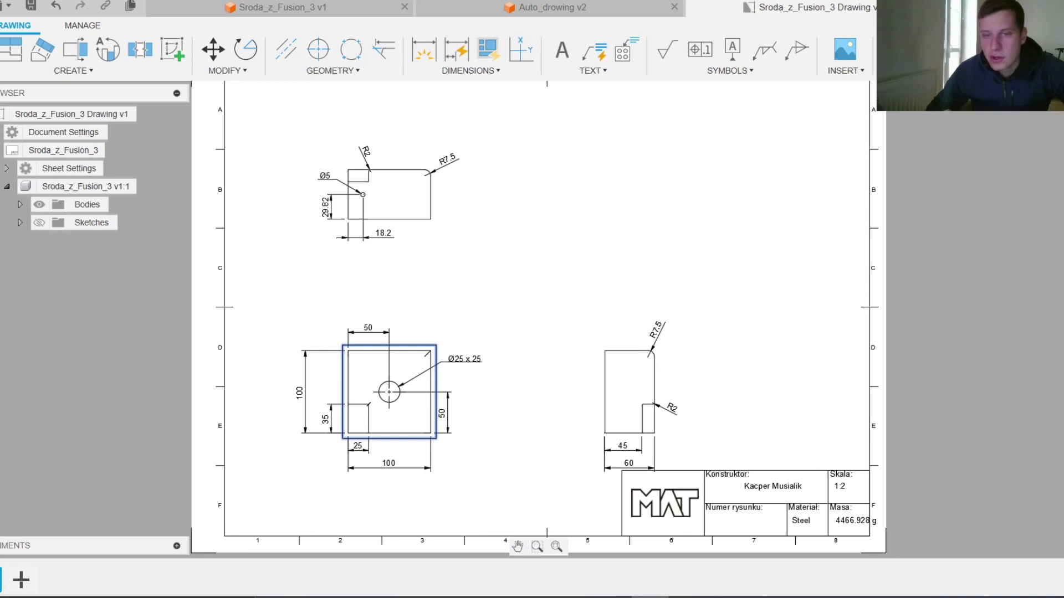
pyautogui.moveTo(442, 439); pyautogui.dragTo(475, 414, button='middle')
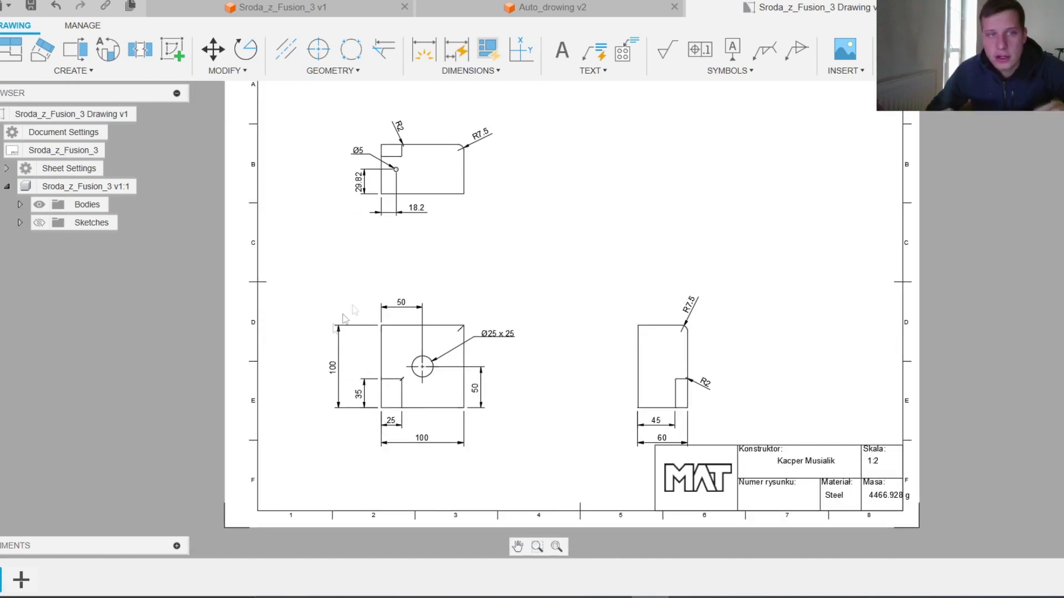
pyautogui.click(42, 49)
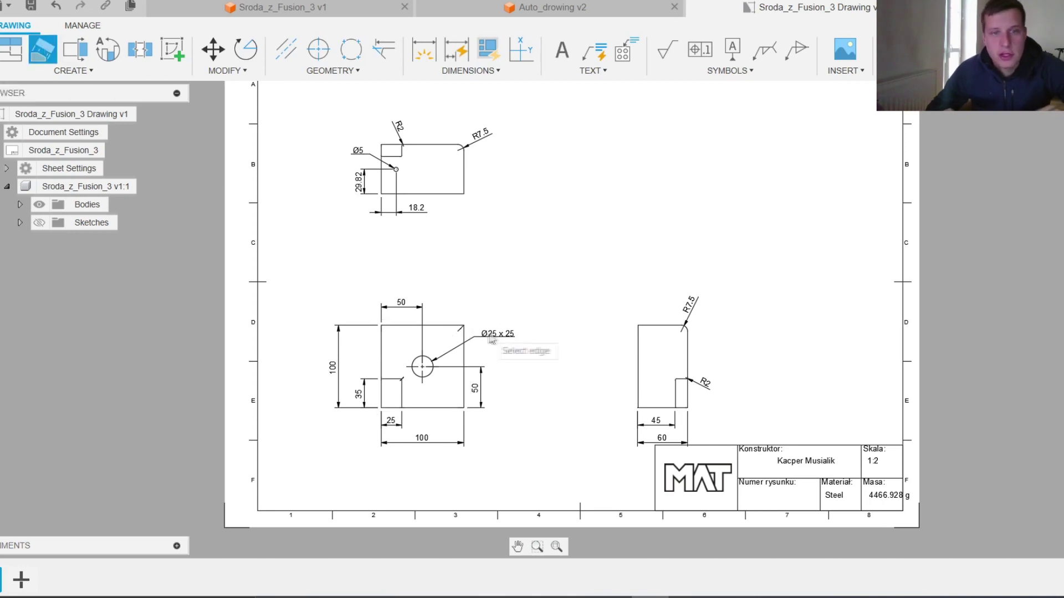
# Place an isometric view projected from the front view at the sheet's upper right.
pyautogui.click(444, 349)
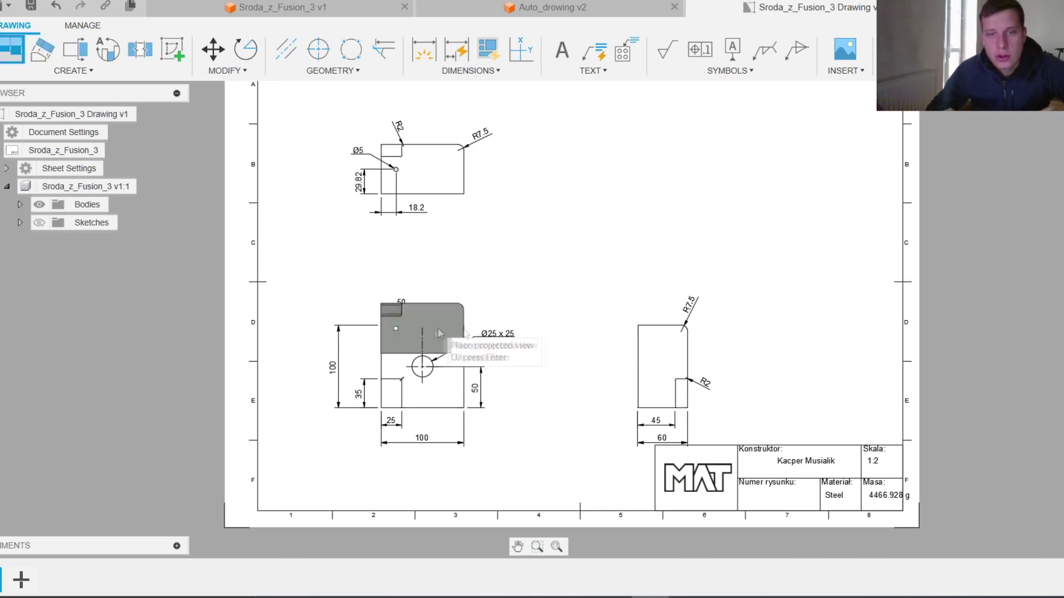
pyautogui.click(727, 168)
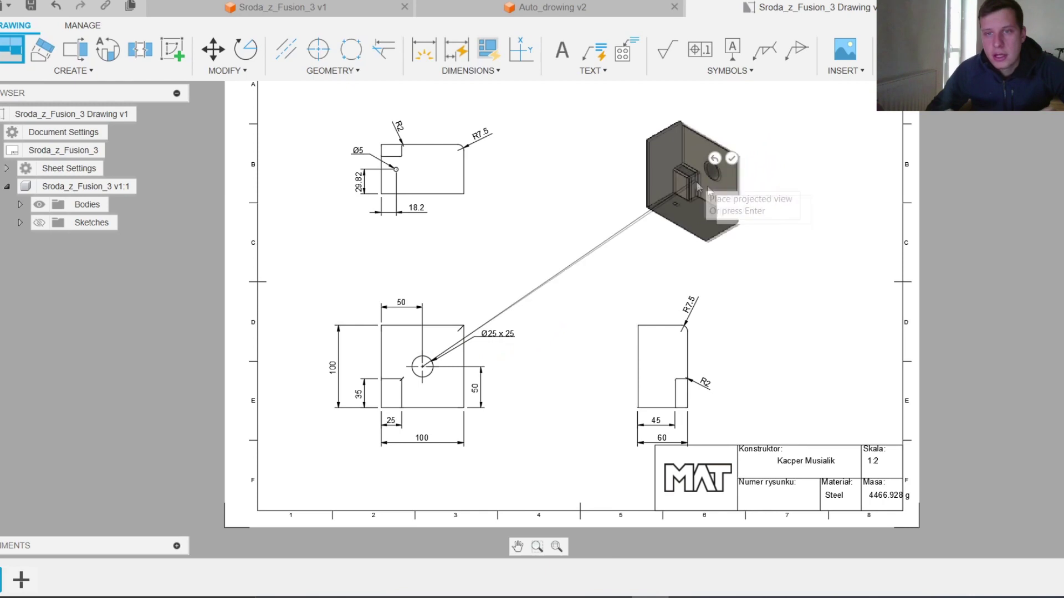
pyautogui.click(732, 159)
# Set the isometric view to shaded style at 1:1 scale.
pyautogui.doubleClick(712, 213)
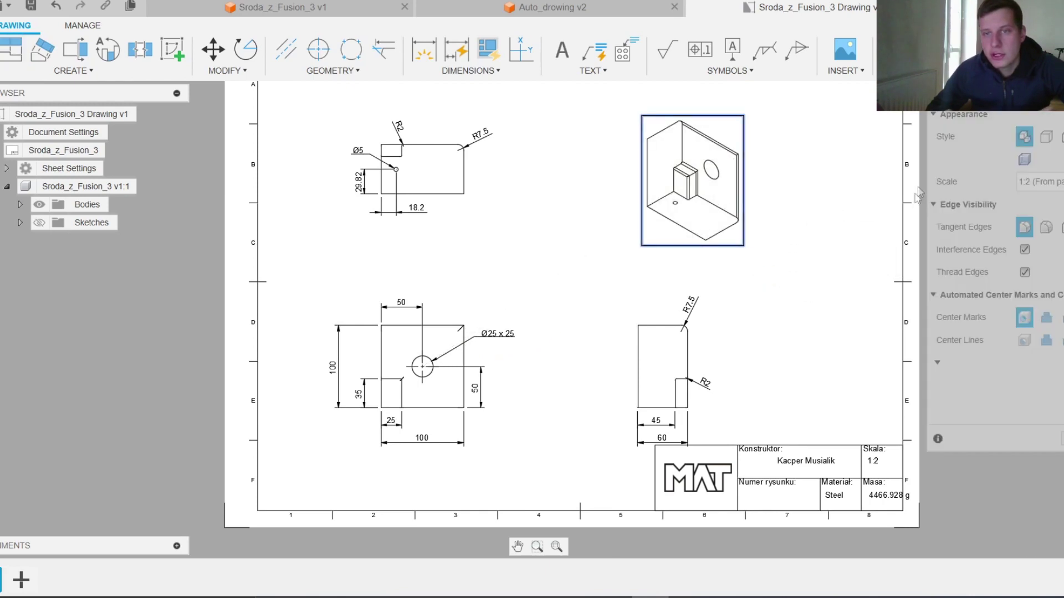
pyautogui.click(1025, 159)
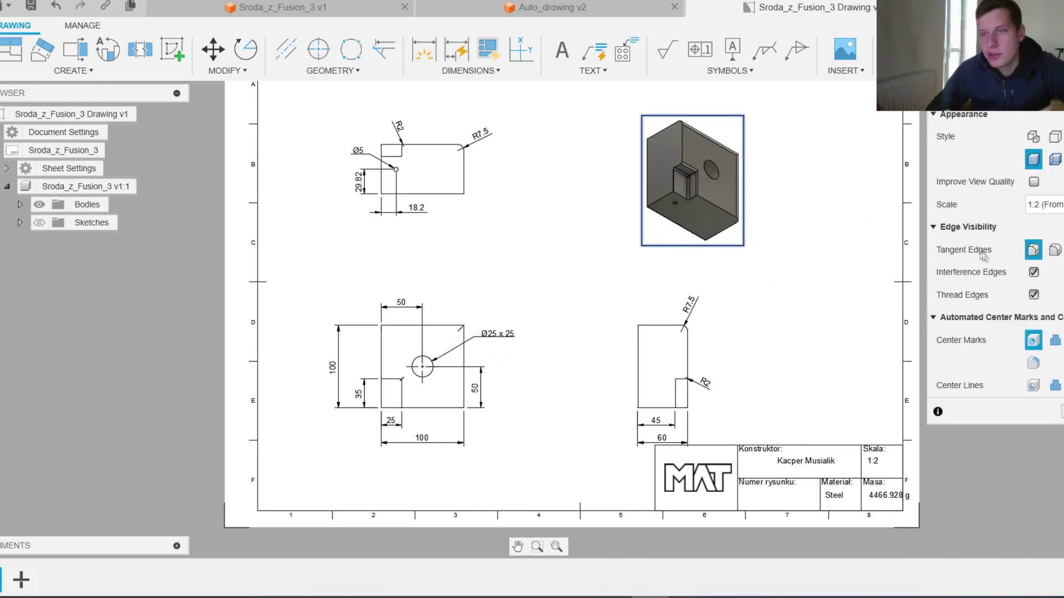
pyautogui.tripleClick(1037, 206)
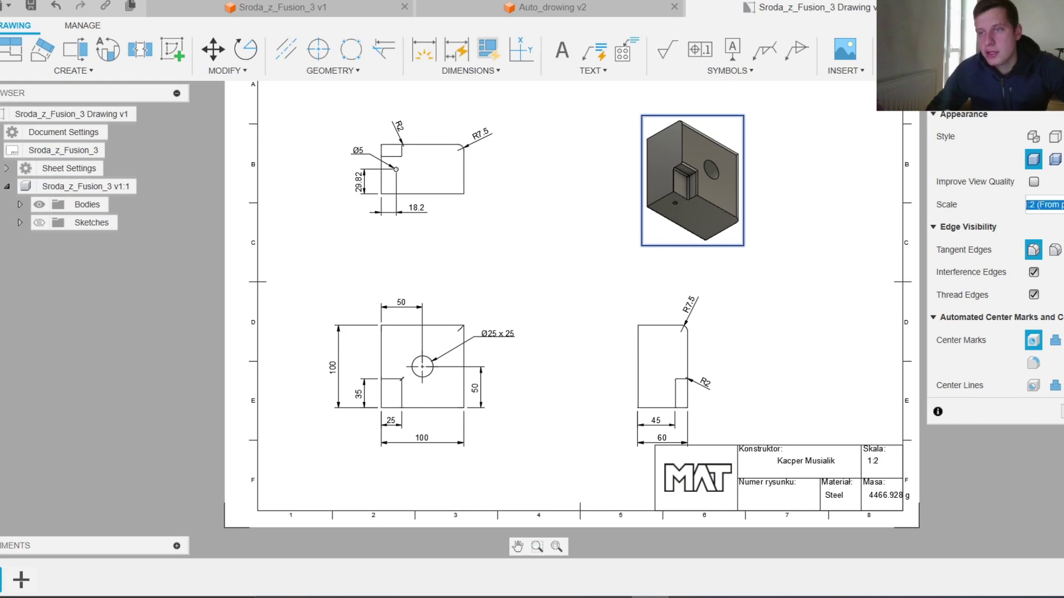
pyautogui.write('1:1')
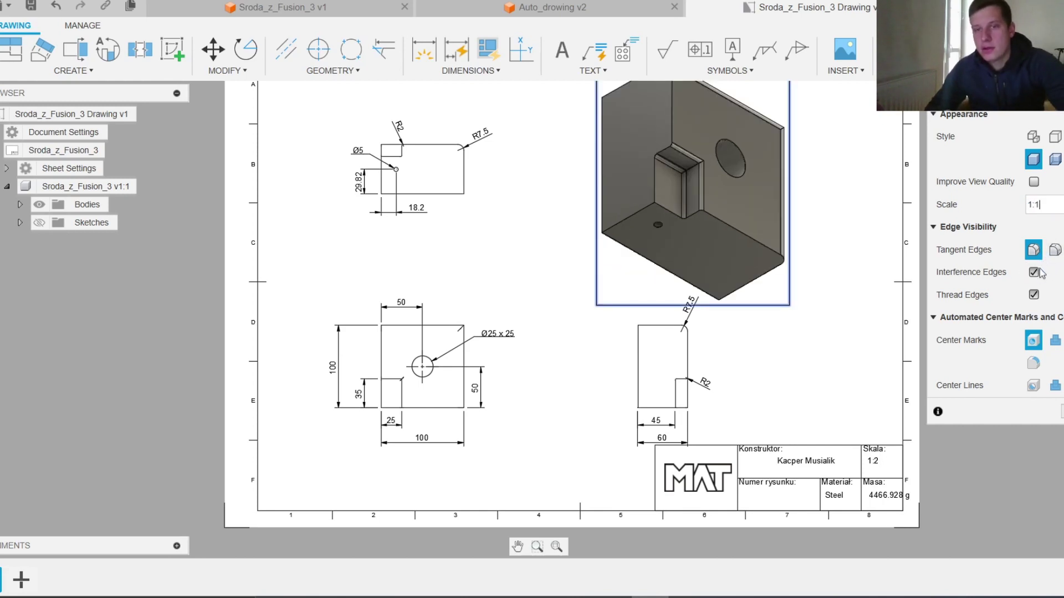
pyautogui.click(1059, 412)
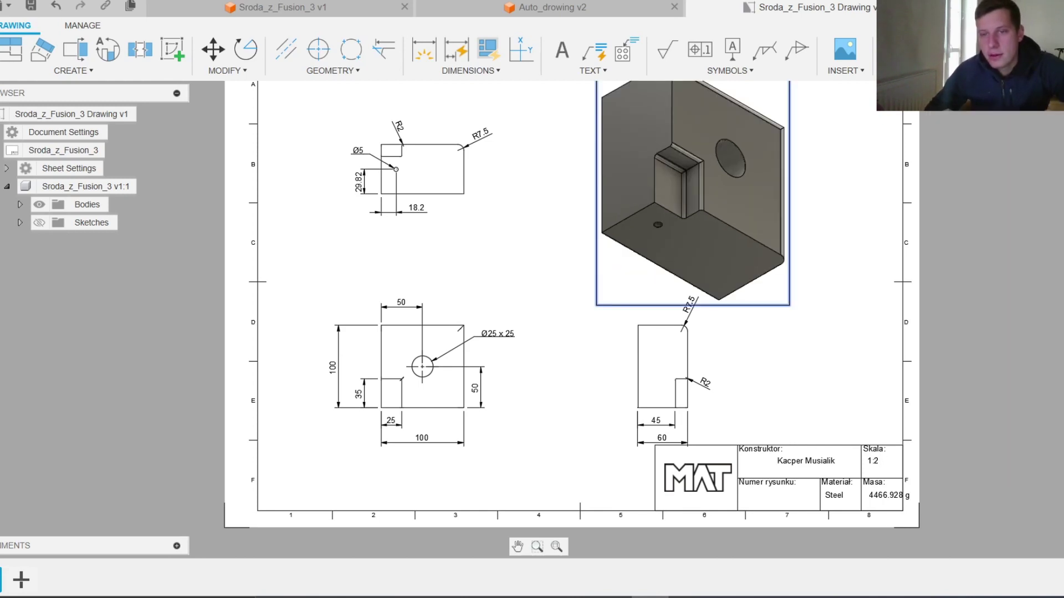
# Zoom to fit the sheet, then switch to the Auto_drowing v2 caster assembly design.
pyautogui.scroll(-2, 844, 471)
pyautogui.scroll(1, 774, 280)
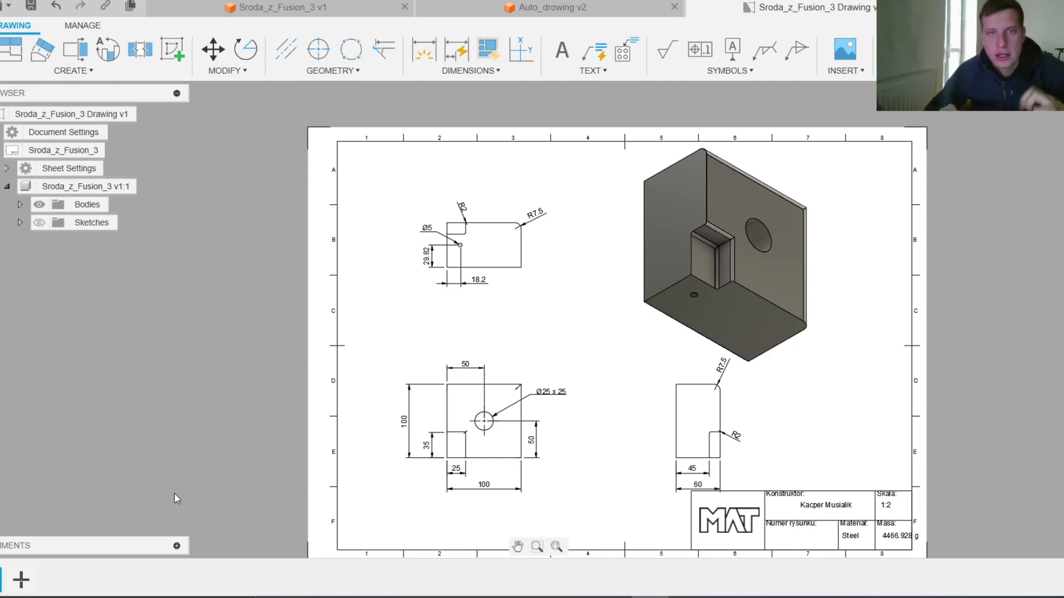
pyautogui.click(515, 9)
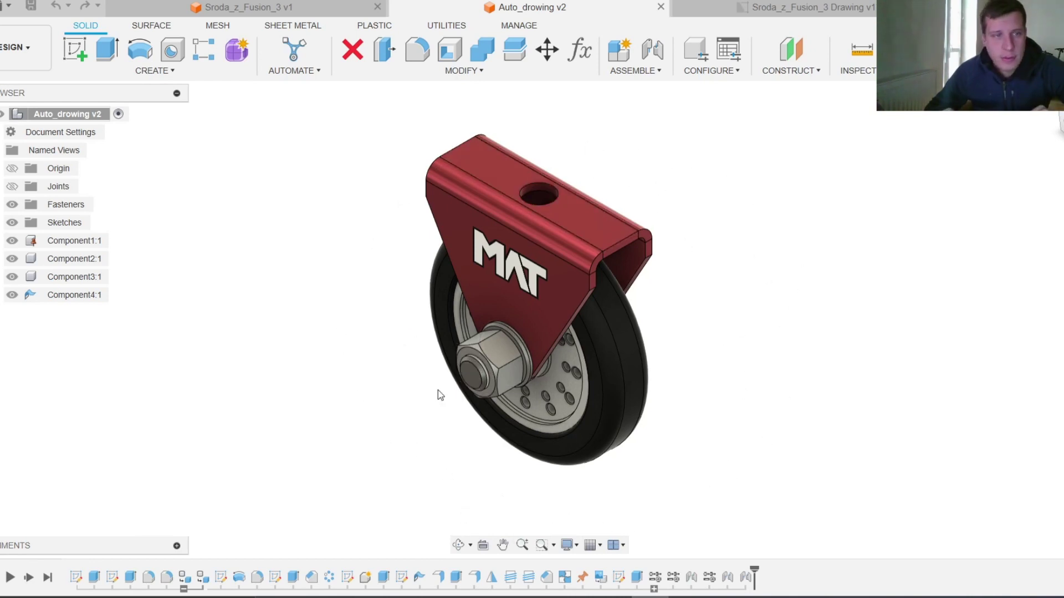
# Zoom in and out on the caster model, then open the root Auto_drowing v2 node's options.
pyautogui.scroll(5, 501, 358)
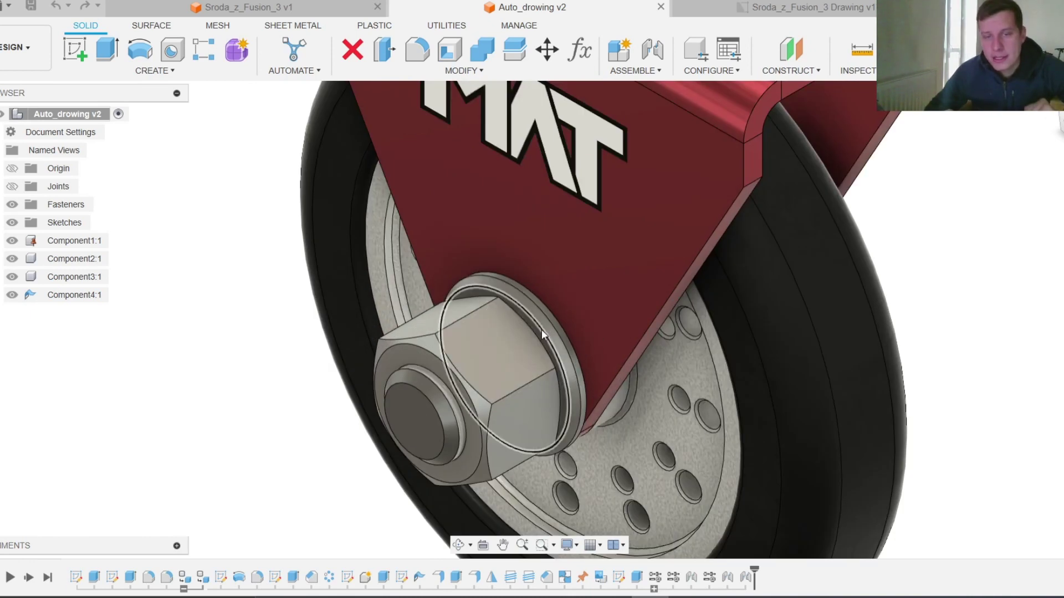
pyautogui.scroll(-3, 541, 329)
pyautogui.scroll(-3, 536, 342)
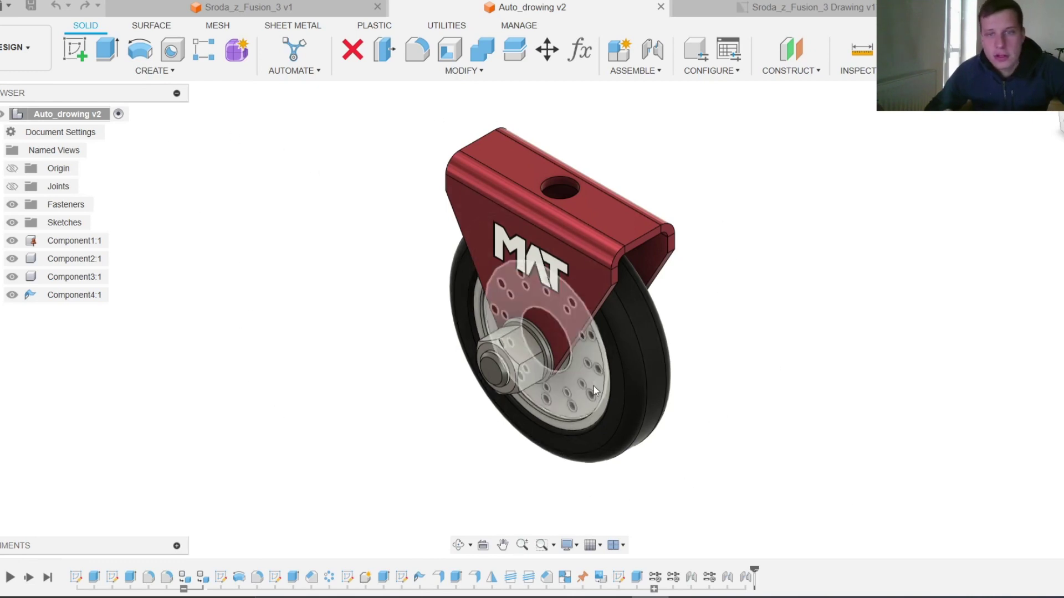
pyautogui.rightClick(81, 117)
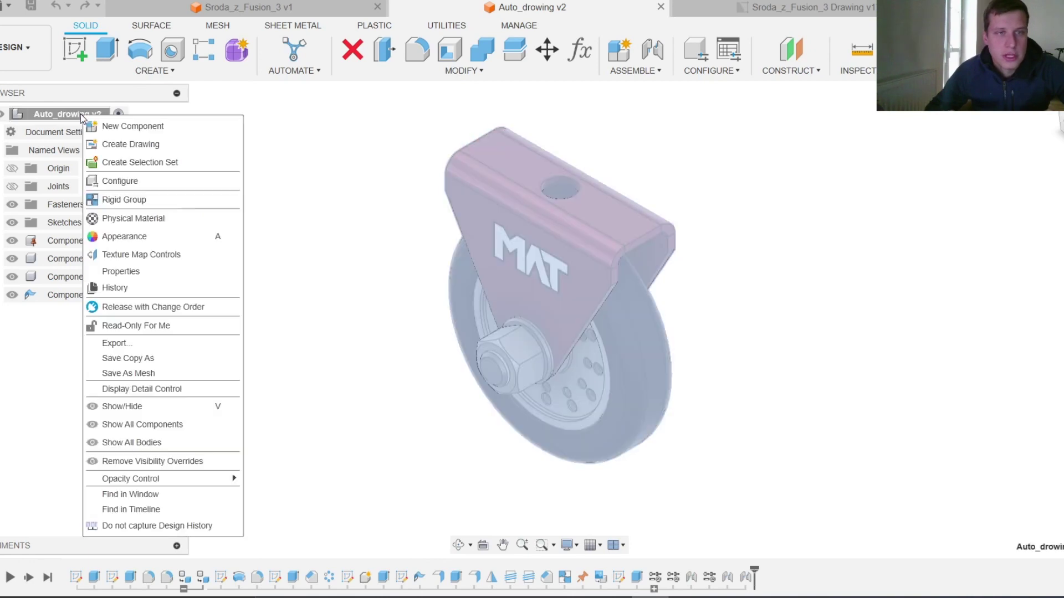
# Generate an automatic drawing of the full caster assembly using the Temp_mat template.
pyautogui.click(119, 144)
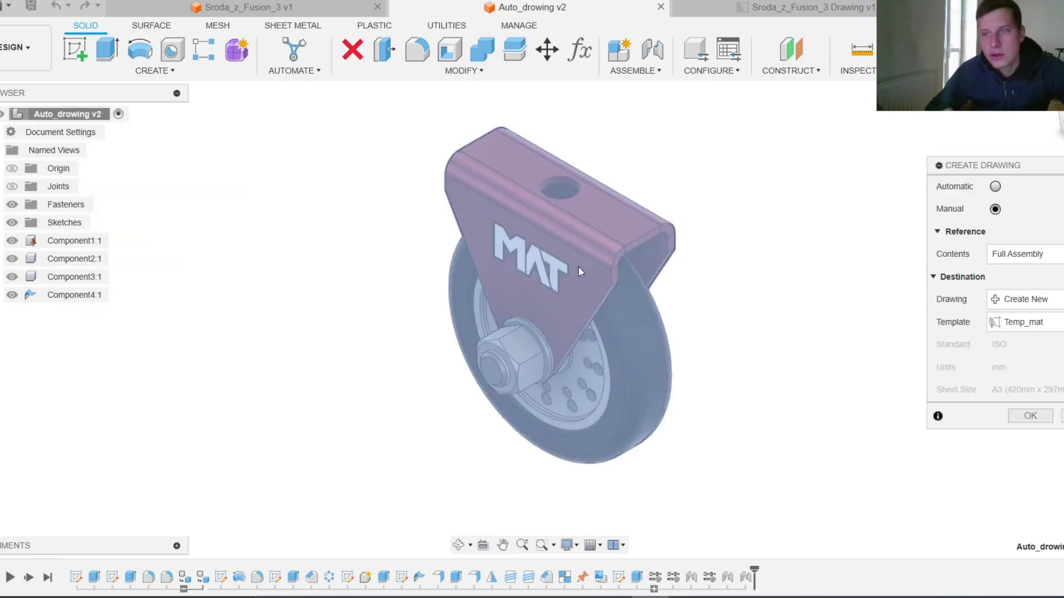
pyautogui.click(995, 187)
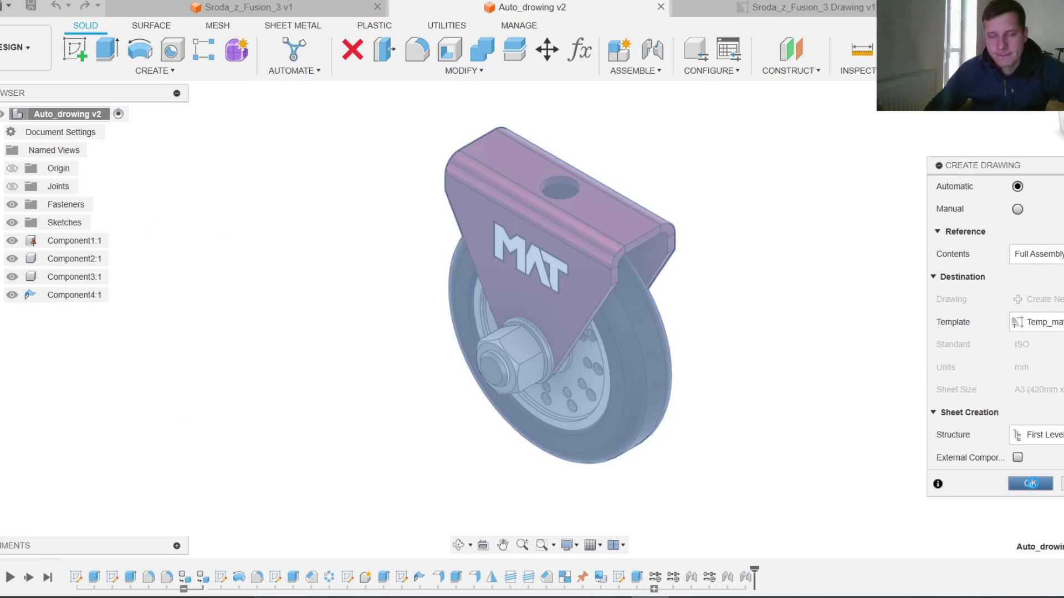
pyautogui.click(1030, 484)
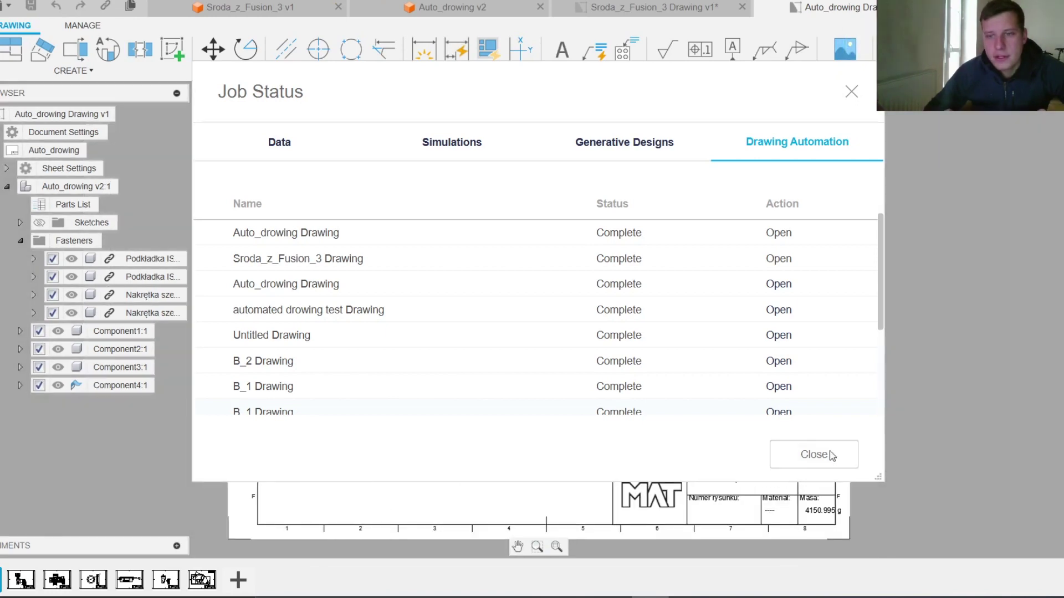
# Set the ballooned caster assembly view to Visible Edges style, then go to the first dimensioned sheet.
pyautogui.click(815, 454)
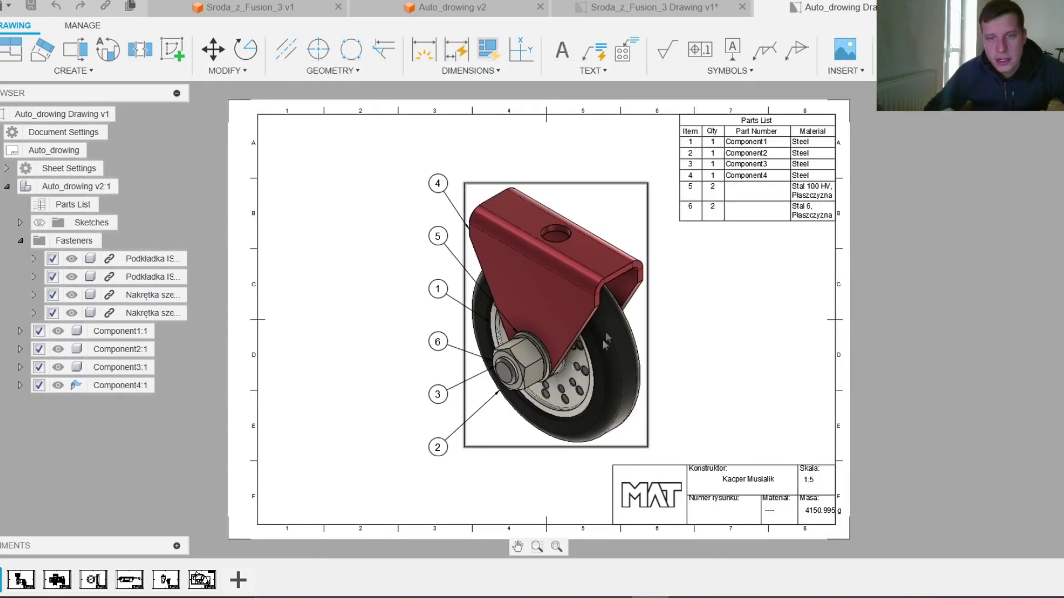
pyautogui.doubleClick(626, 354)
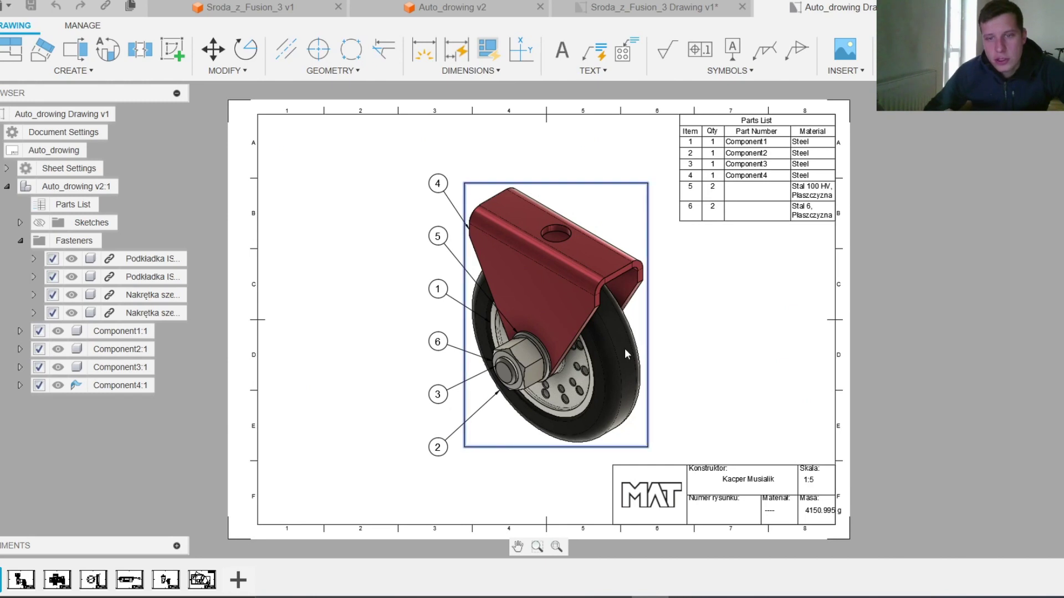
pyautogui.click(1033, 159)
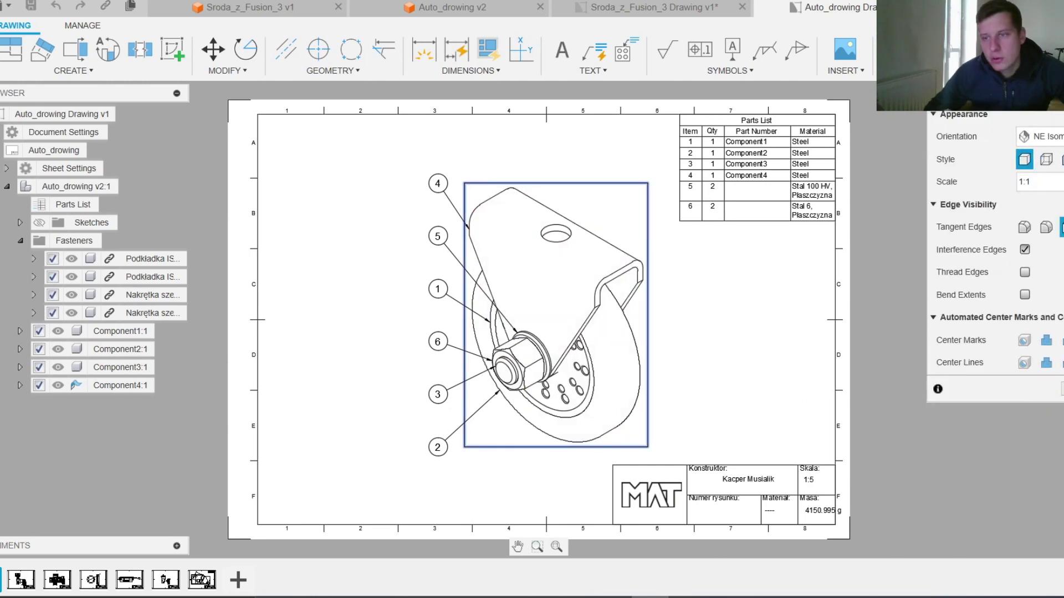
pyautogui.press('Return')
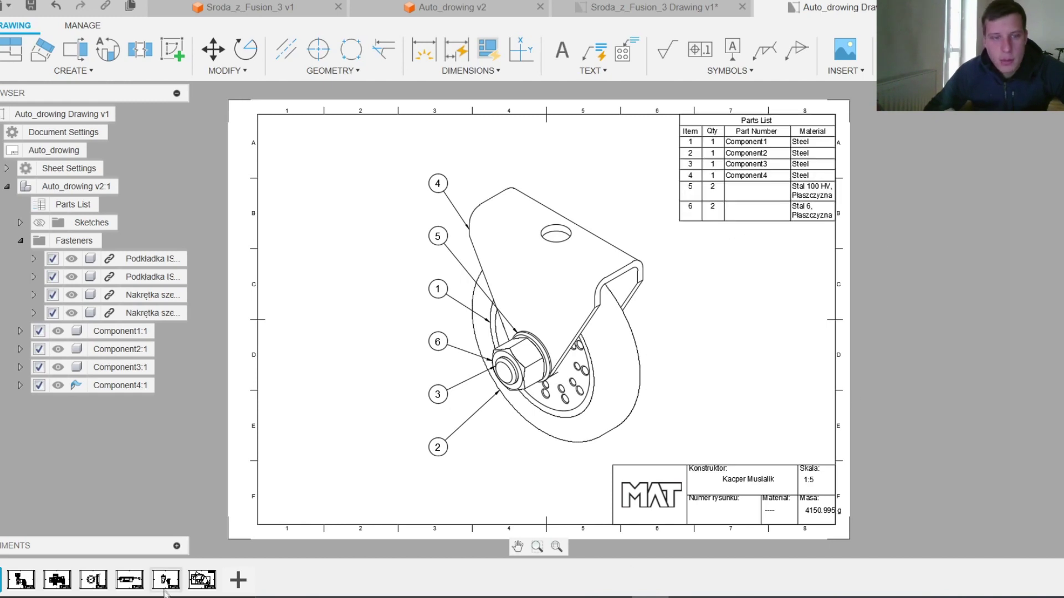
pyautogui.click(31, 585)
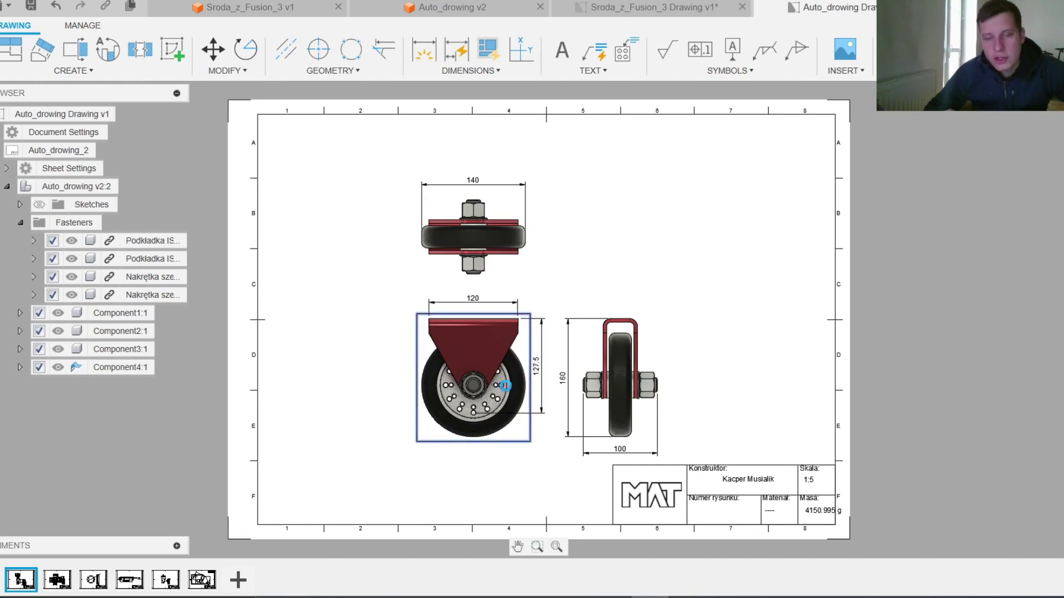
# Set the front caster view's style to Visible Edges.
pyautogui.rightClick(504, 386)
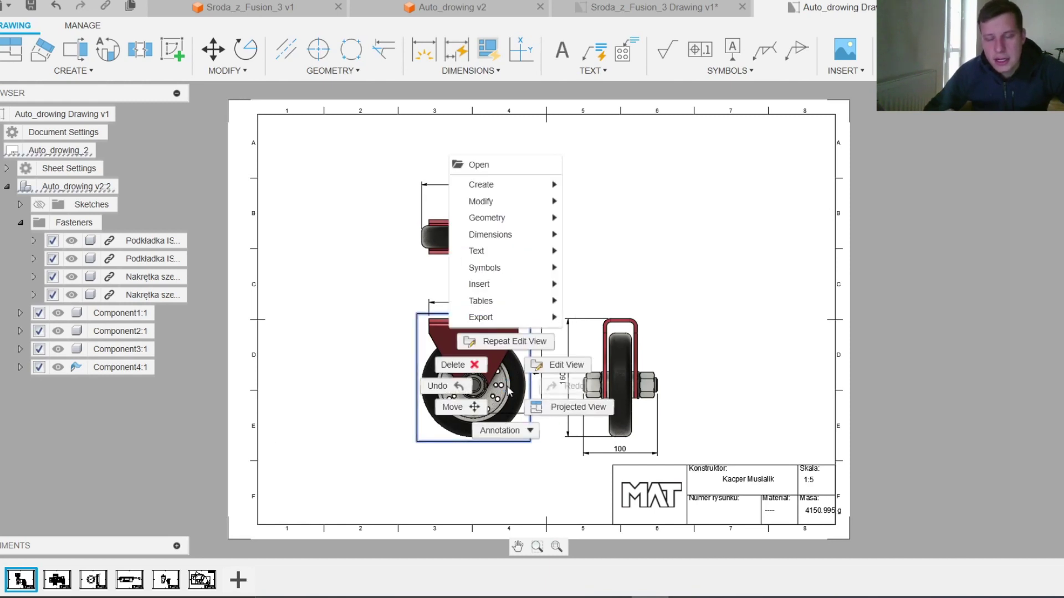
pyautogui.click(538, 481)
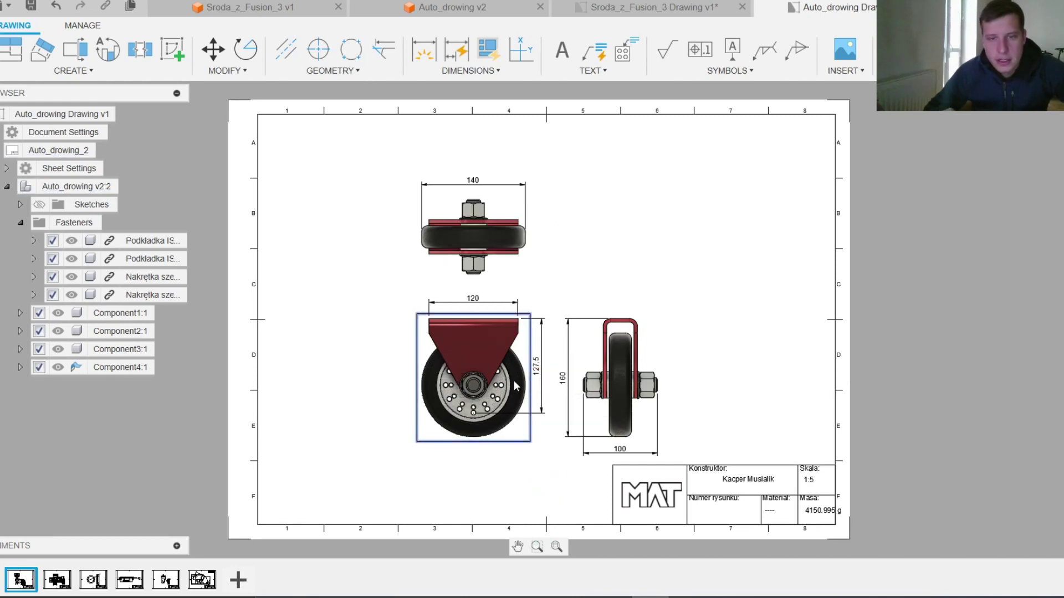
pyautogui.click(1033, 159)
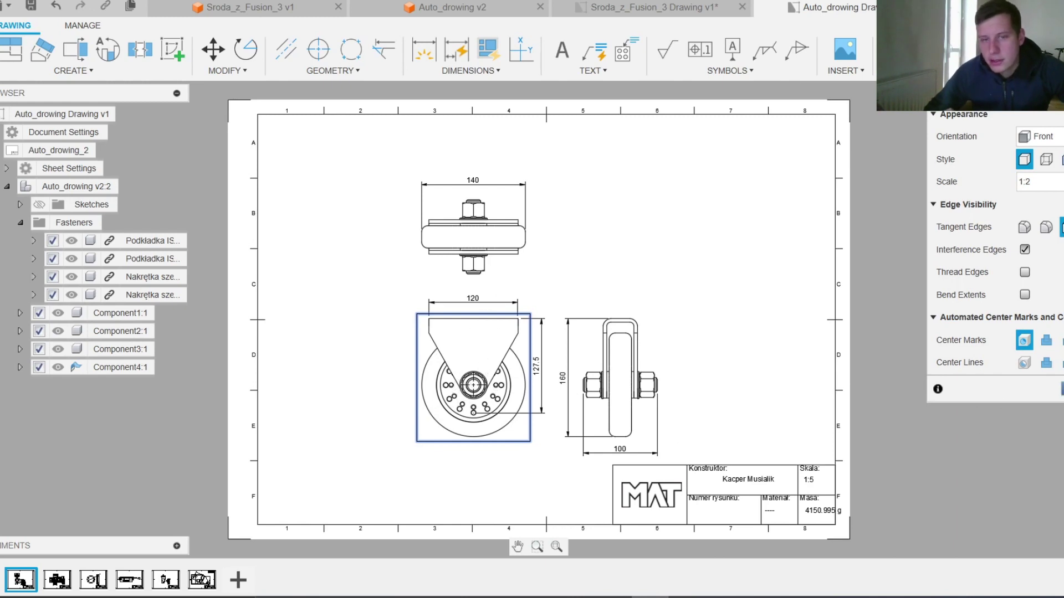
pyautogui.press('Return')
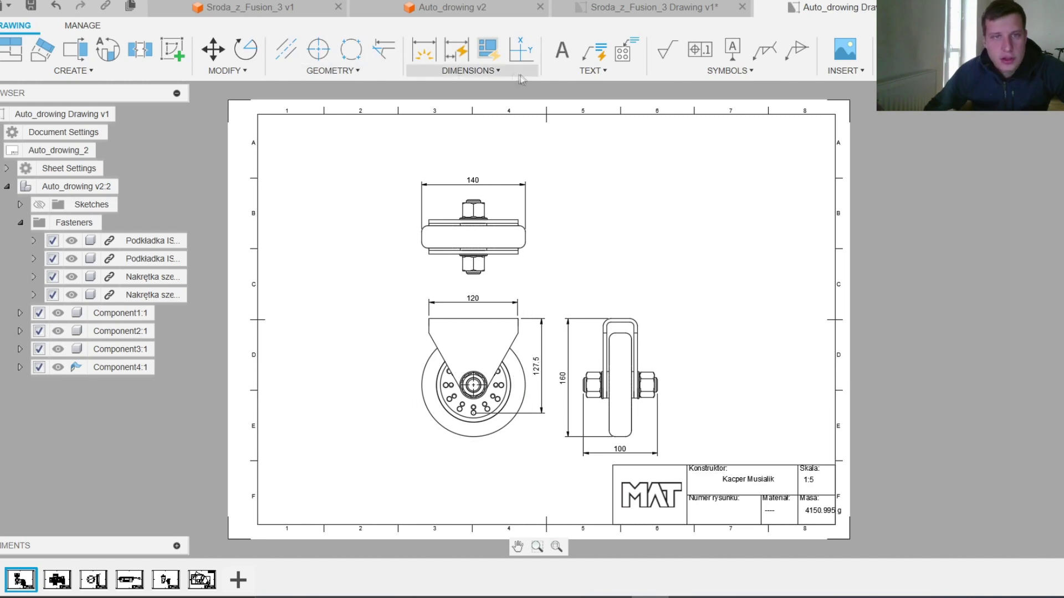
# Add the Ø140 diameter dimension to the wheel, then go to the second sheet with Component1.
pyautogui.scroll(2, 442, 374)
pyautogui.click(428, 424)
pyautogui.click(410, 417)
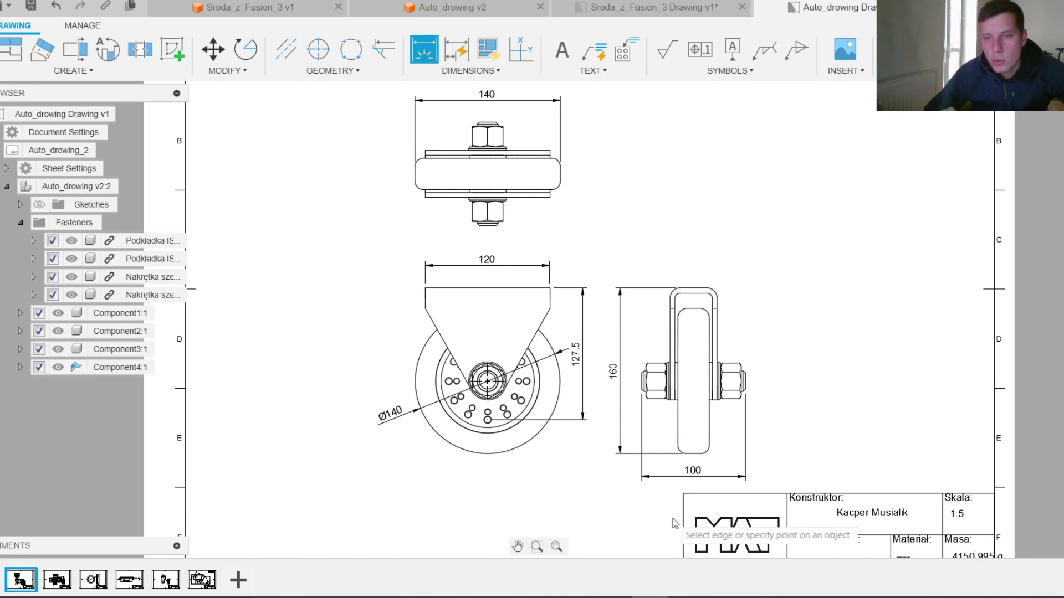
pyautogui.click(66, 580)
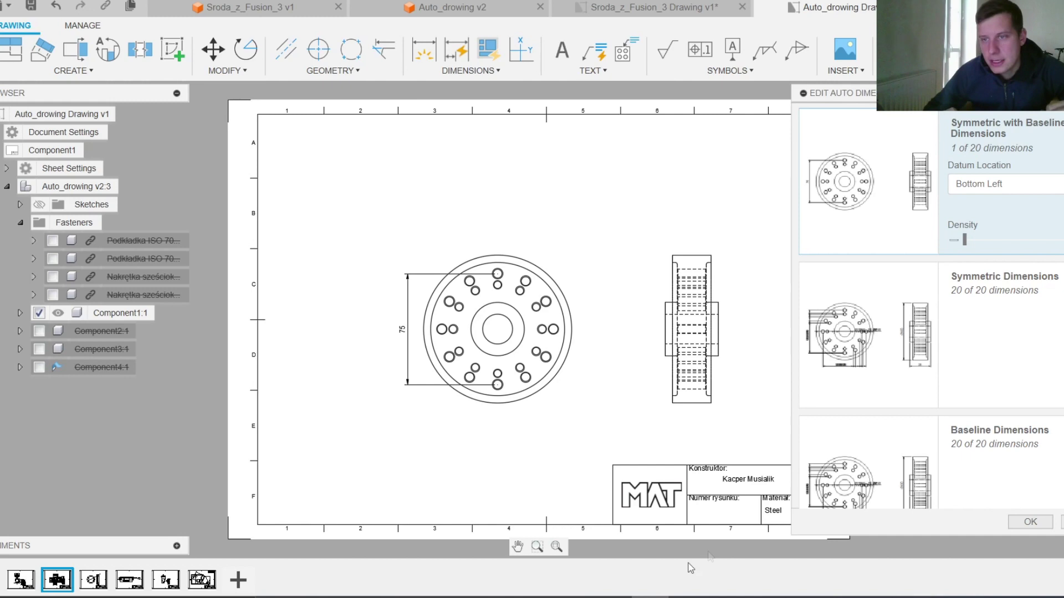
# Accept the automatic dimensions and delete the remaining 75 dimension.
pyautogui.click(1029, 523)
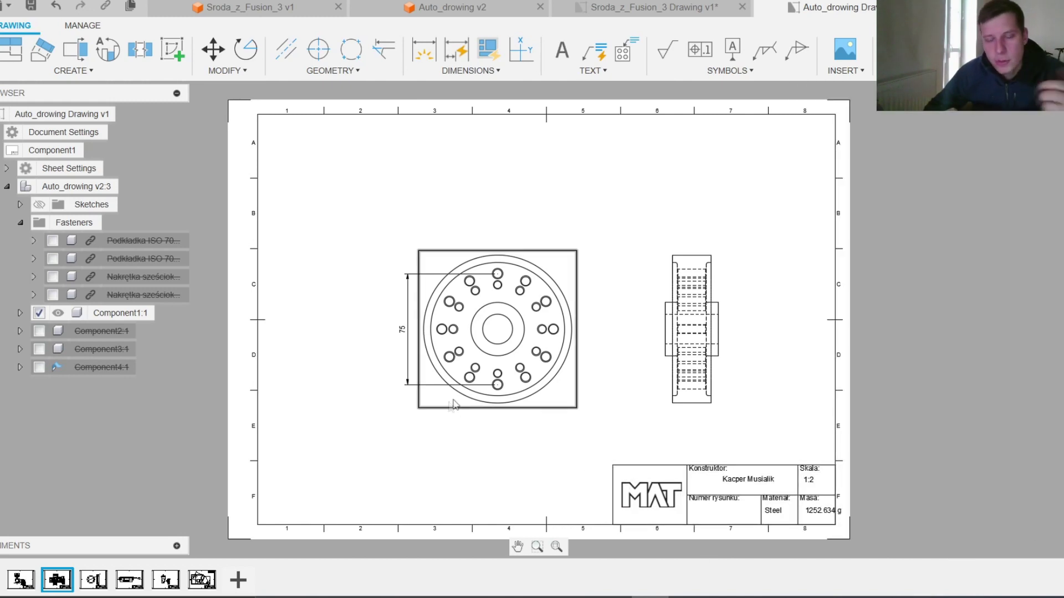
pyautogui.click(409, 384)
pyautogui.press('Delete')
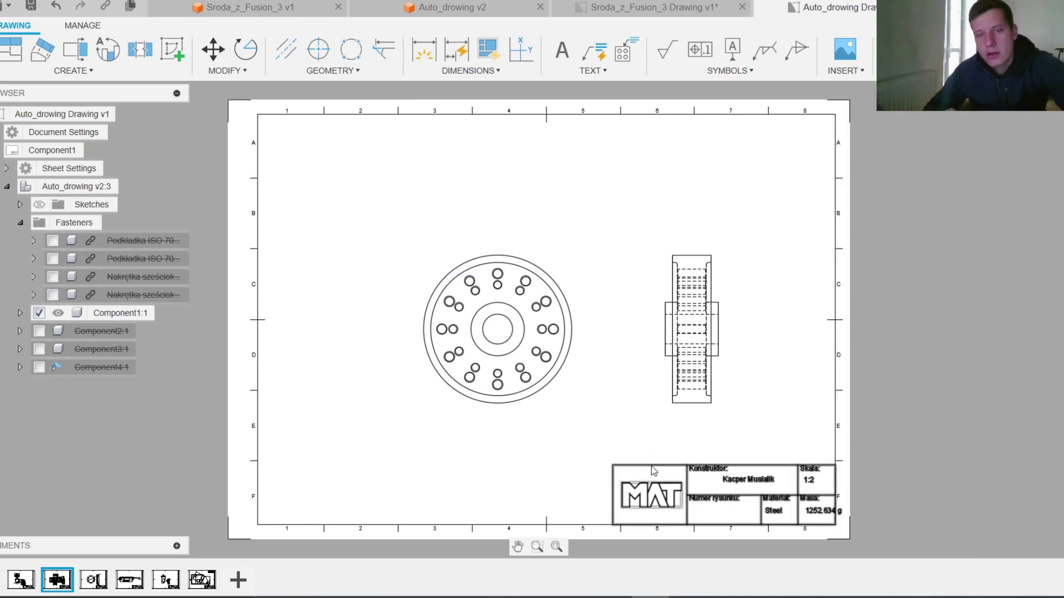
# Set the wheel view to Visible Edges and turn on its automatic center lines.
pyautogui.doubleClick(553, 372)
pyautogui.click(1024, 160)
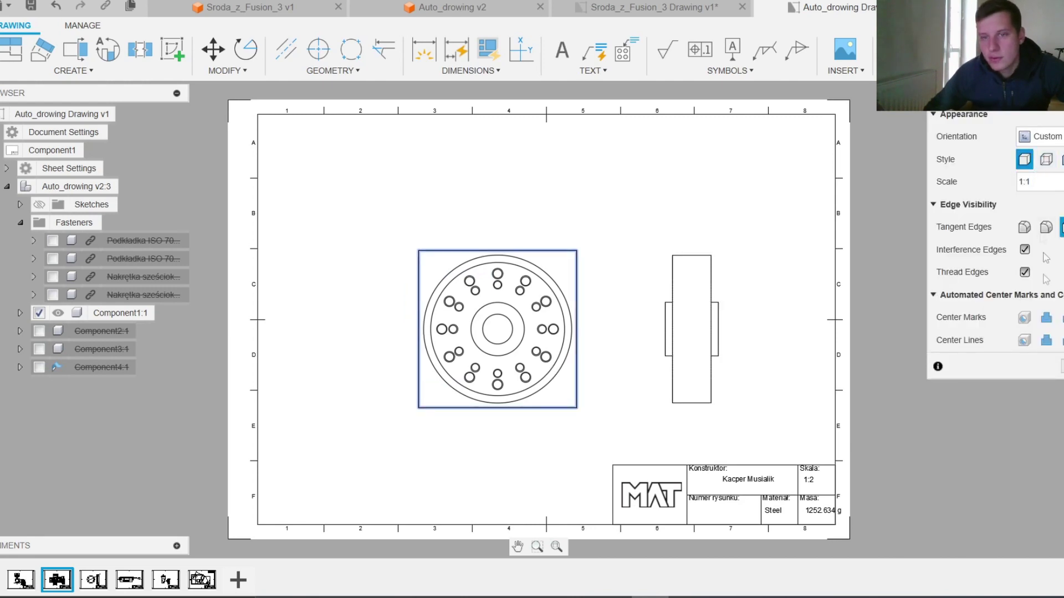
pyautogui.click(1061, 366)
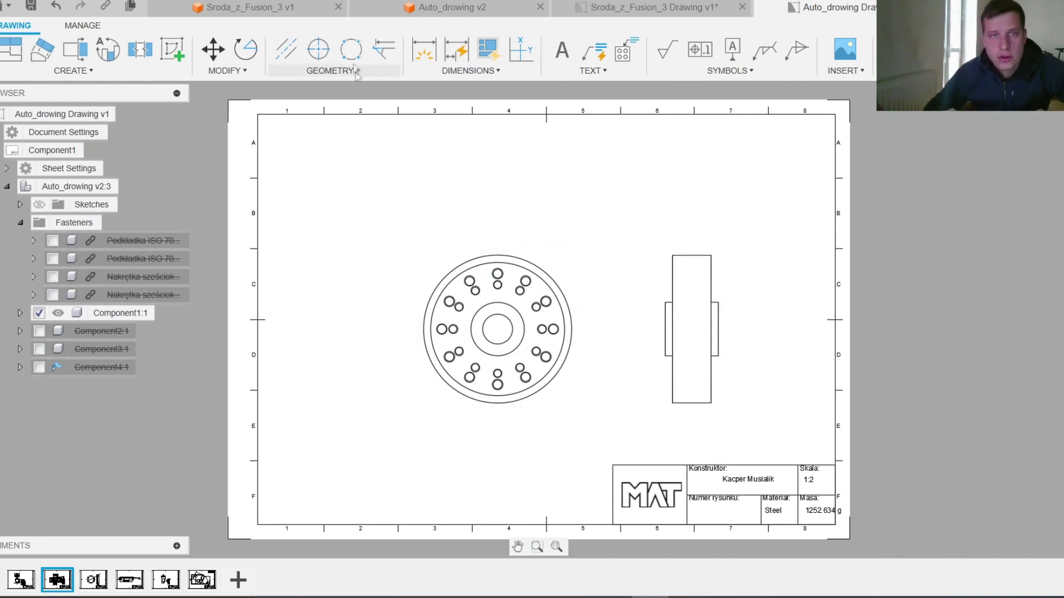
pyautogui.click(325, 55)
pyautogui.press('Escape')
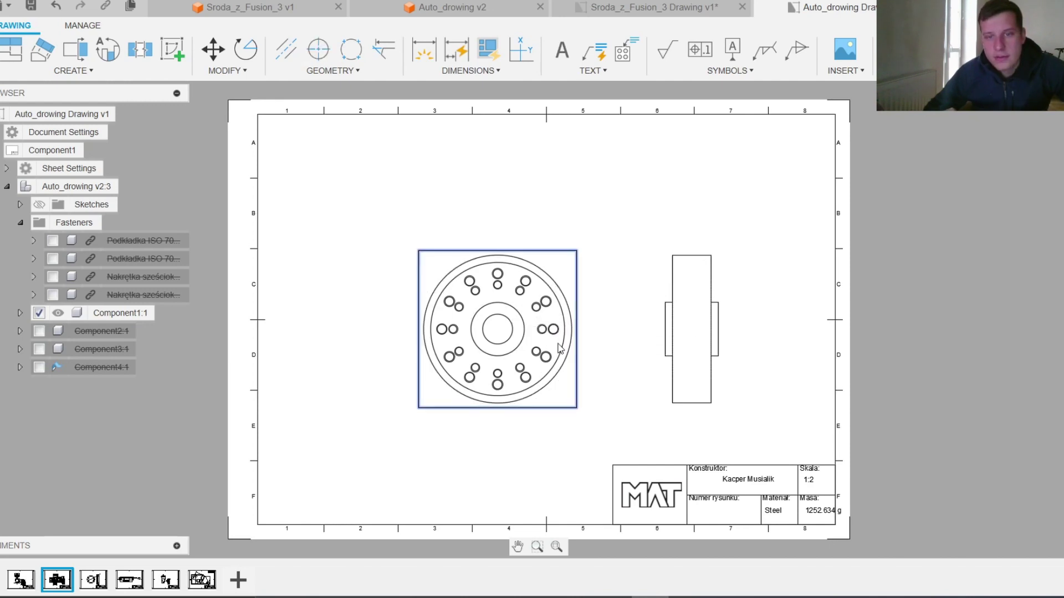
pyautogui.doubleClick(568, 349)
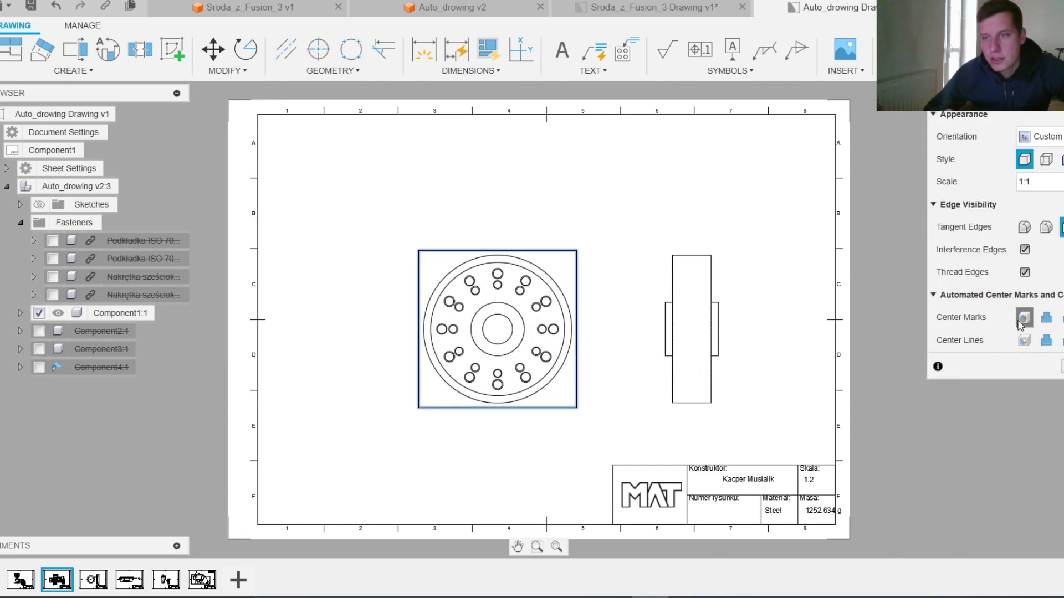
pyautogui.click(1024, 340)
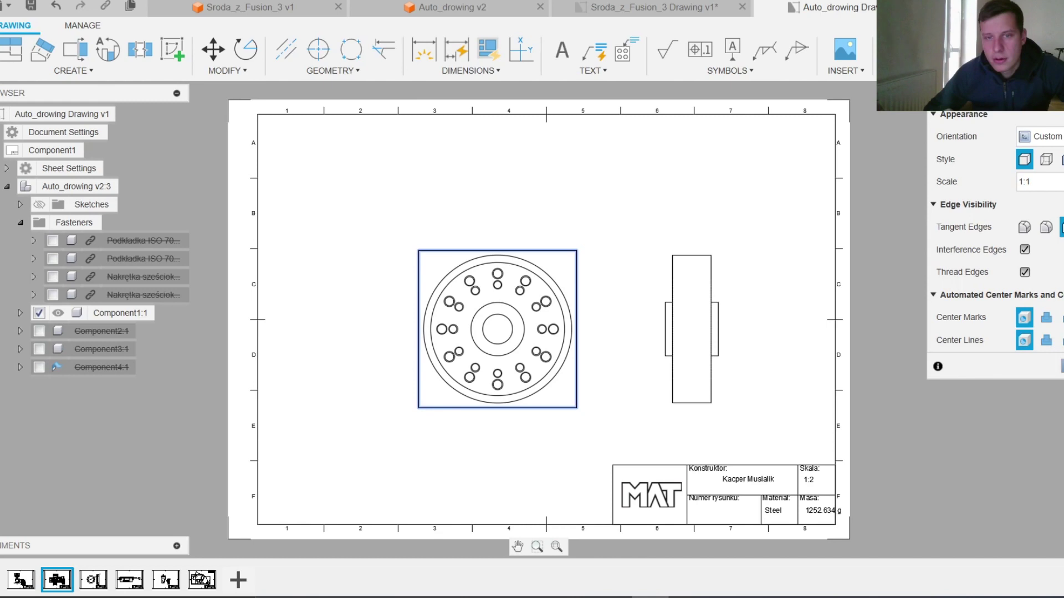
pyautogui.press('Return')
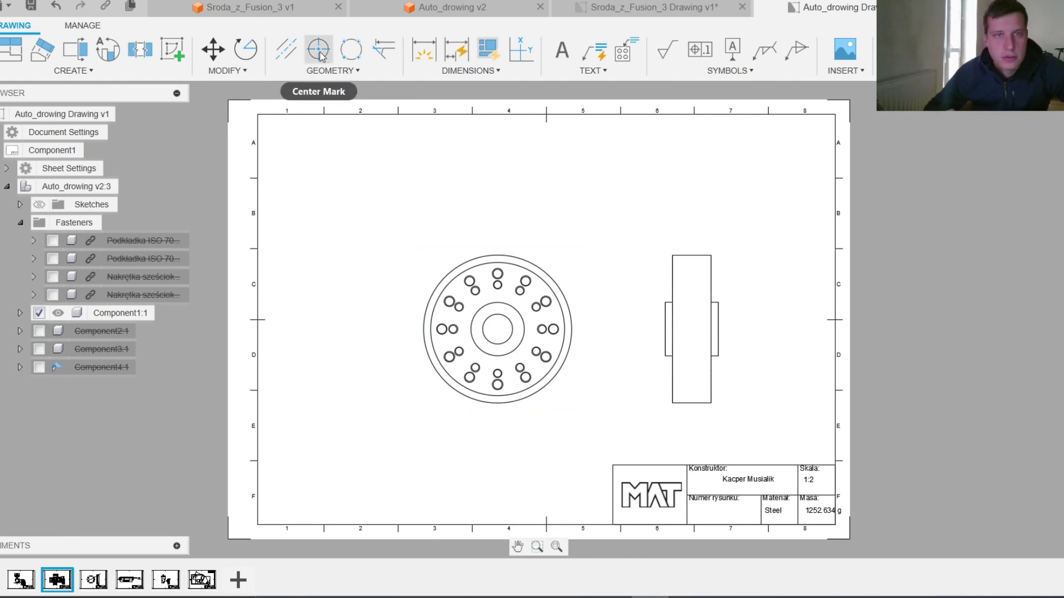
# Add center marks to the wheel's central hole and the upper holes.
pyautogui.click(333, 61)
pyautogui.click(499, 316)
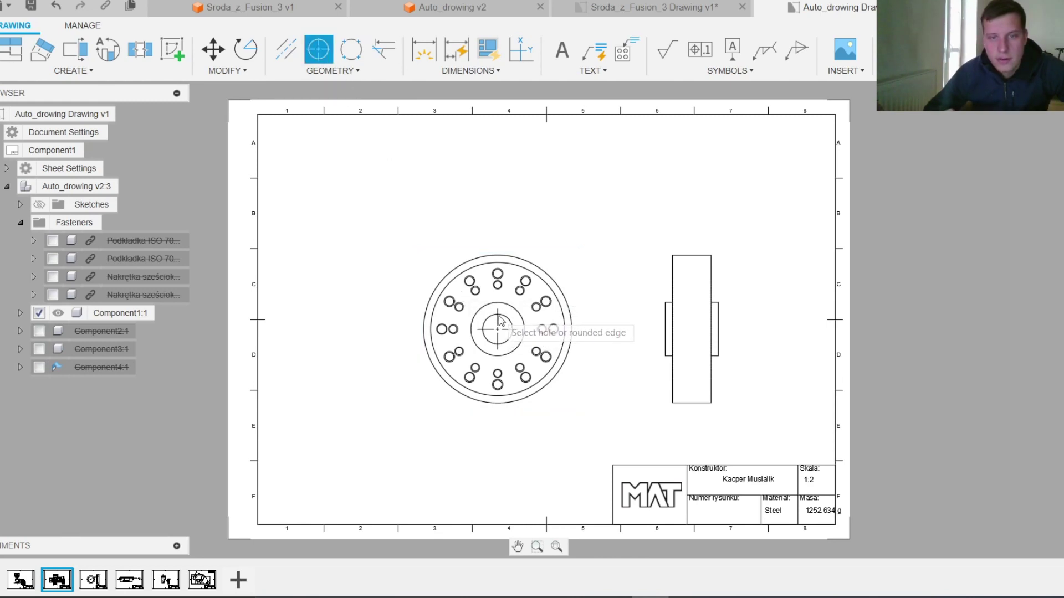
pyautogui.scroll(2, 502, 274)
pyautogui.click(493, 272)
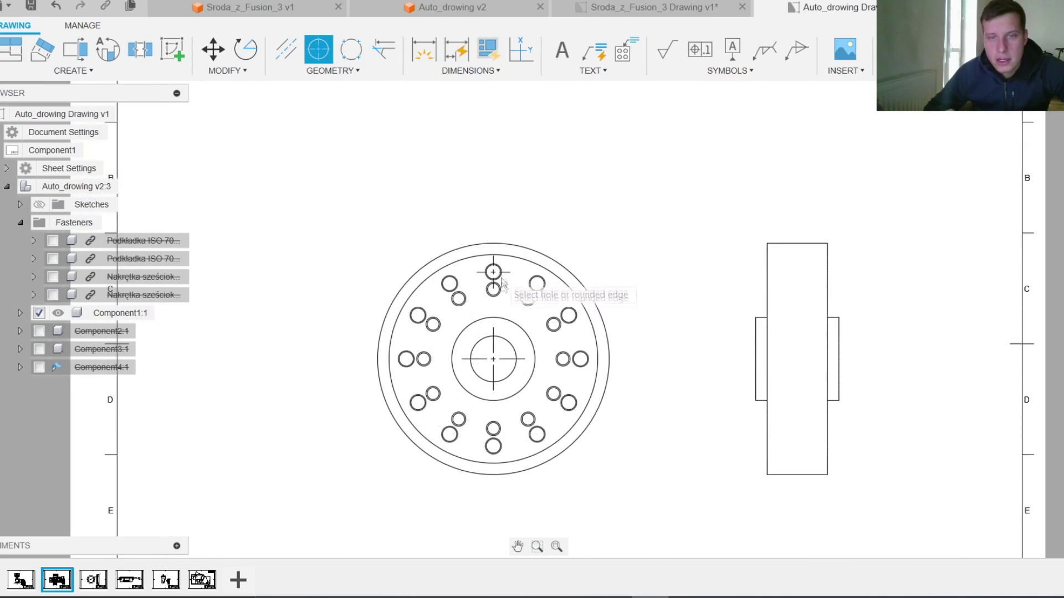
pyautogui.click(528, 299)
pyautogui.click(537, 283)
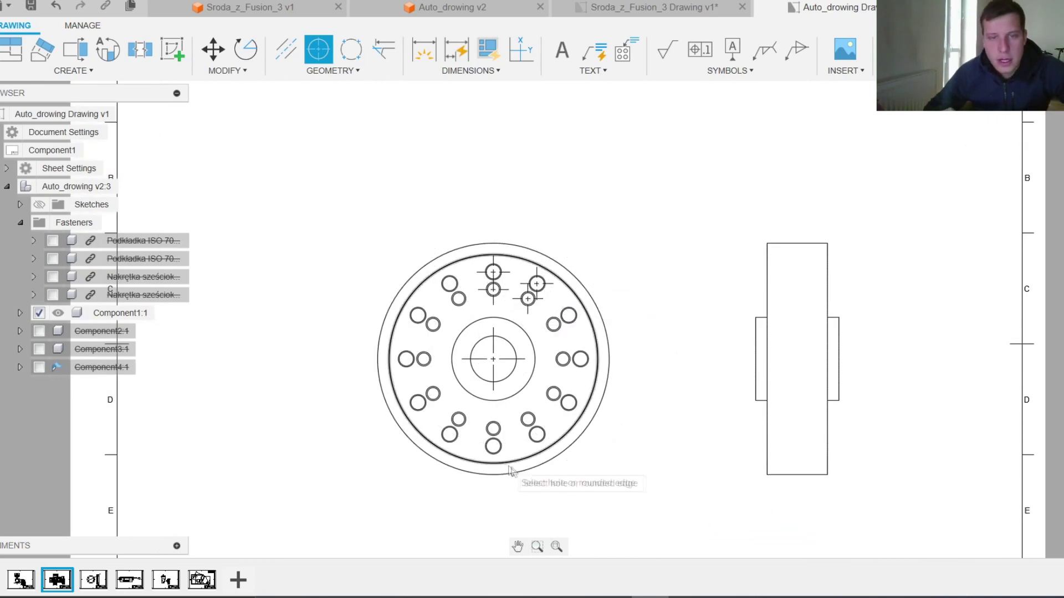
# Dimension the wheel's front view with Ø100 and Ø36 diameters.
pyautogui.click(424, 50)
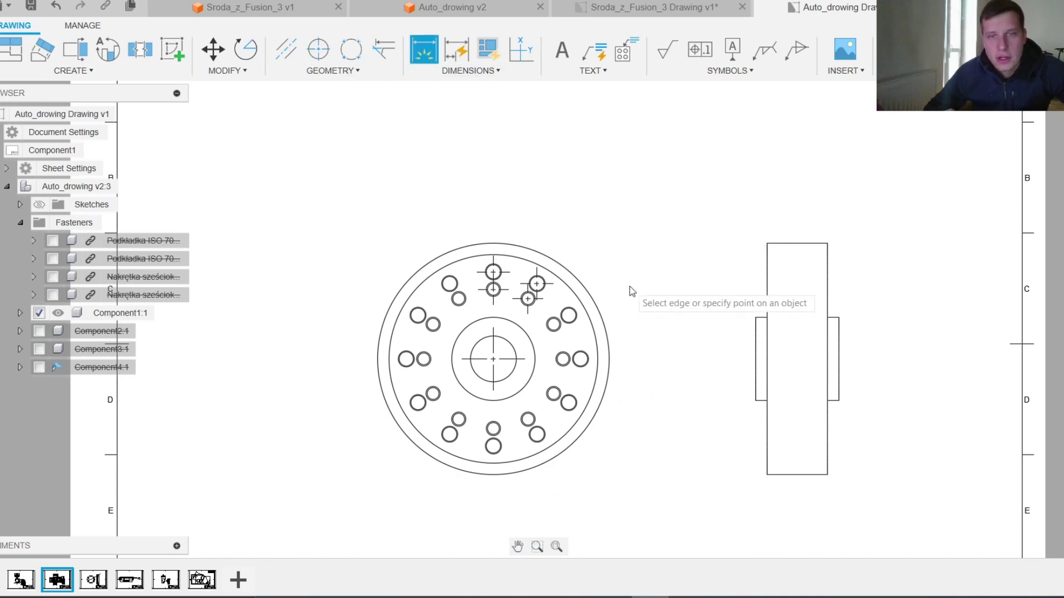
pyautogui.click(600, 311)
pyautogui.click(624, 313)
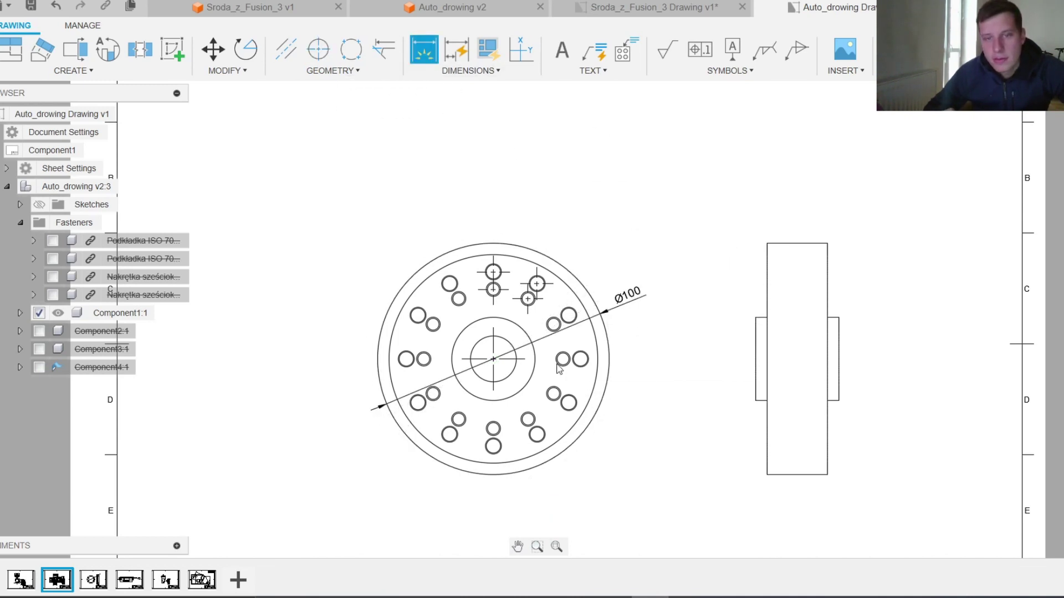
pyautogui.click(537, 366)
pyautogui.click(564, 381)
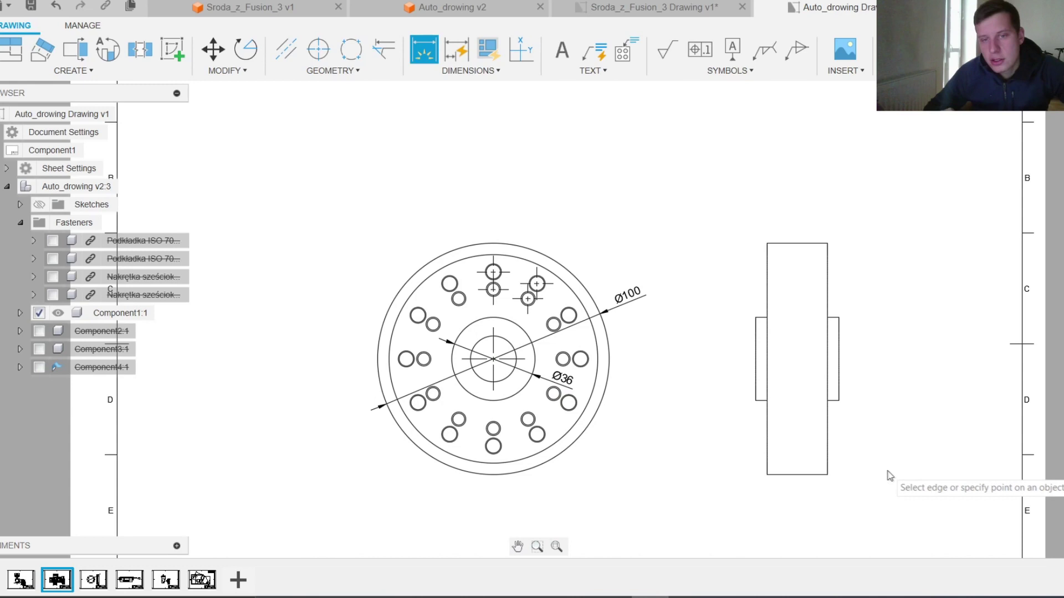
# Add the 36 width and 100 height dimensions to the side view, then open the ring sheet.
pyautogui.scroll(-1, 869, 465)
pyautogui.scroll(-2, 855, 464)
pyautogui.moveTo(855, 465); pyautogui.dragTo(673, 355, button='middle')
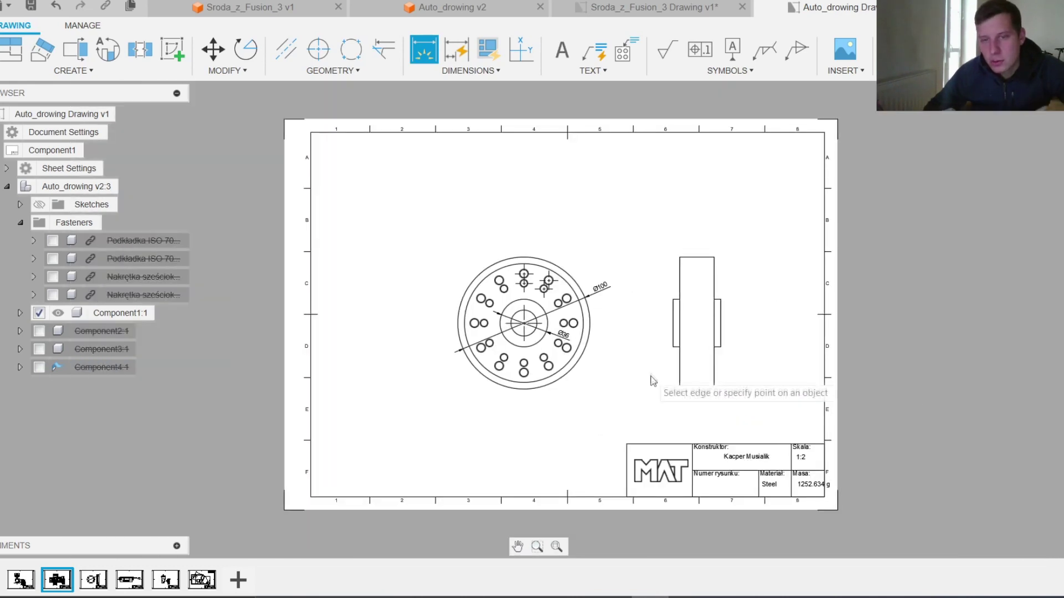
pyautogui.click(673, 348)
pyautogui.click(720, 347)
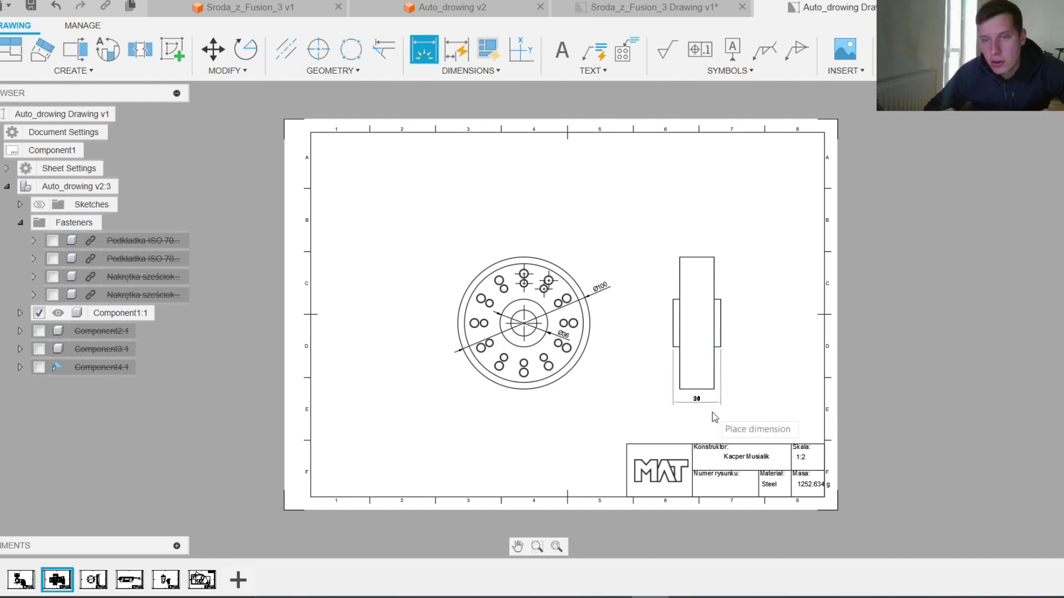
pyautogui.click(714, 420)
pyautogui.click(714, 389)
pyautogui.click(712, 259)
pyautogui.click(756, 263)
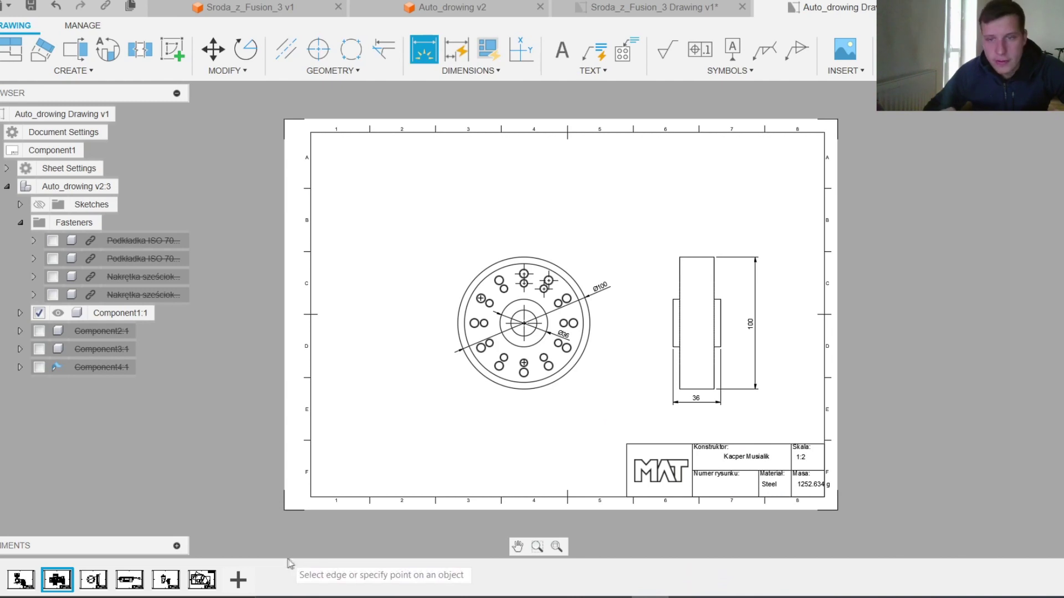
pyautogui.click(90, 573)
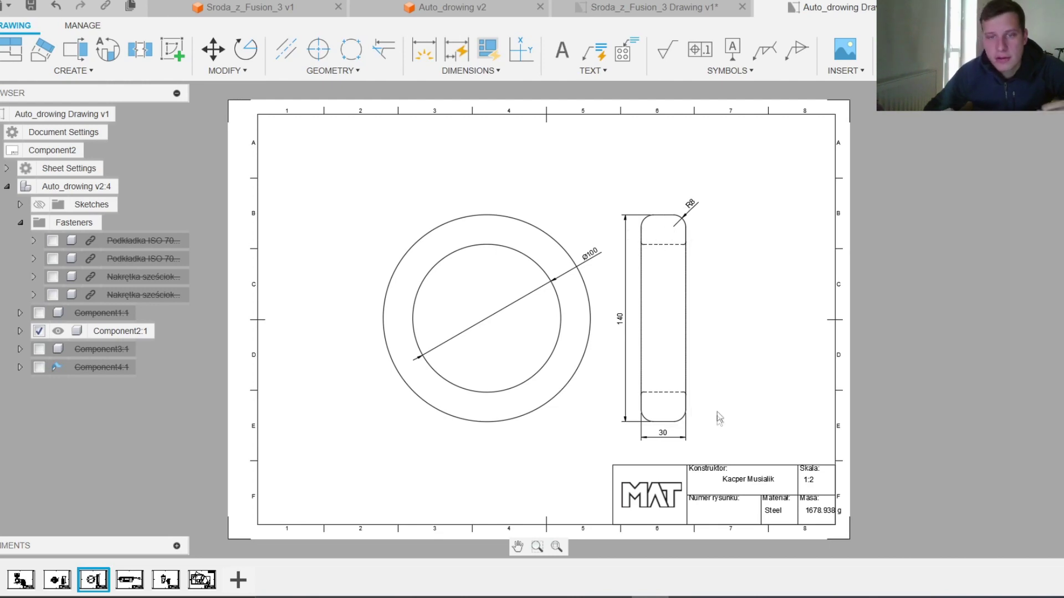
# Delete the ring's side view and add a center mark to its circles.
pyautogui.press('Delete')
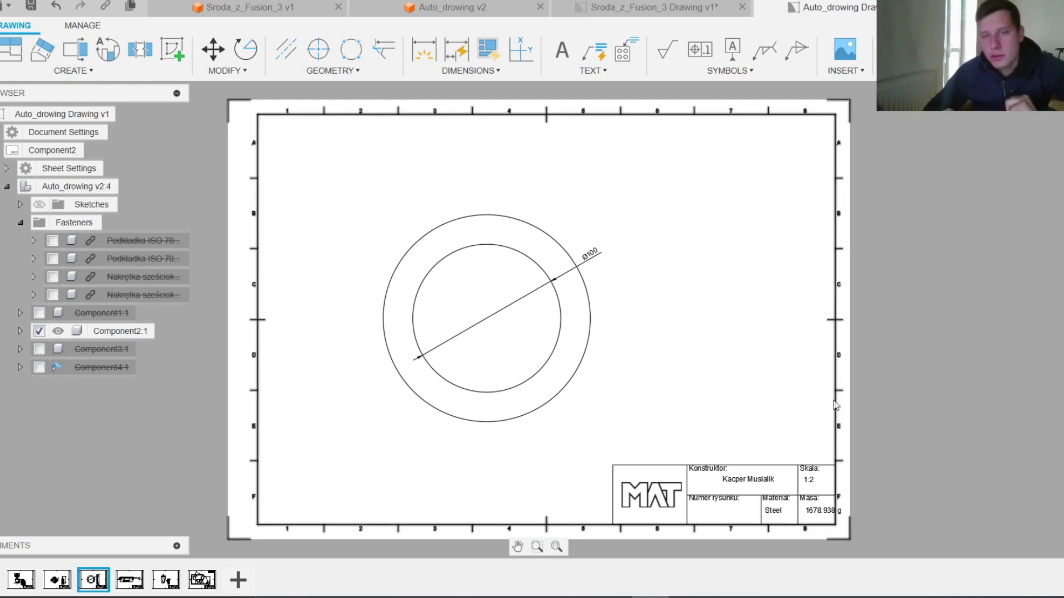
pyautogui.click(318, 49)
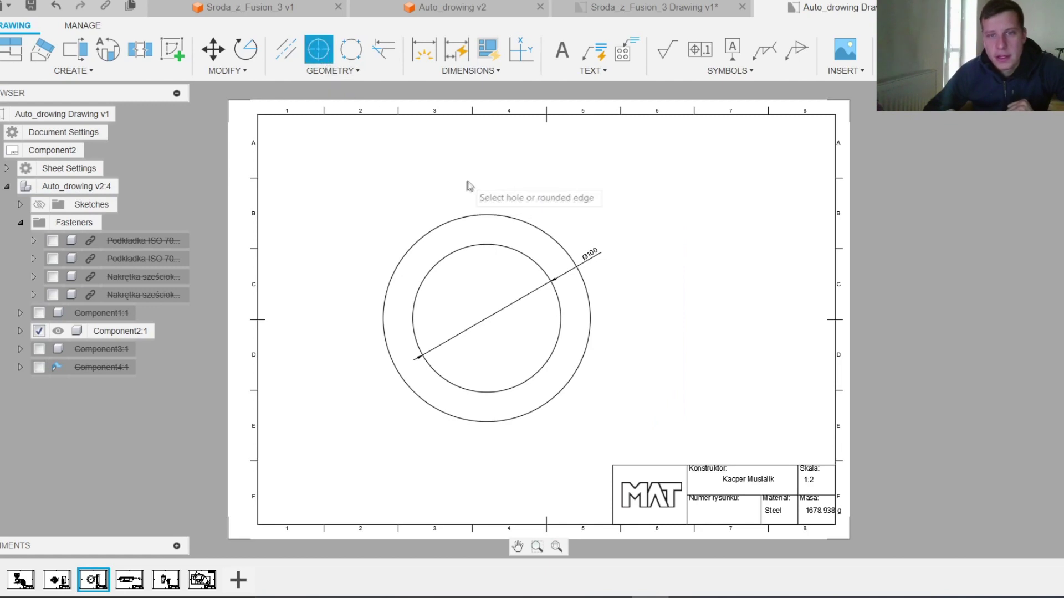
pyautogui.click(495, 217)
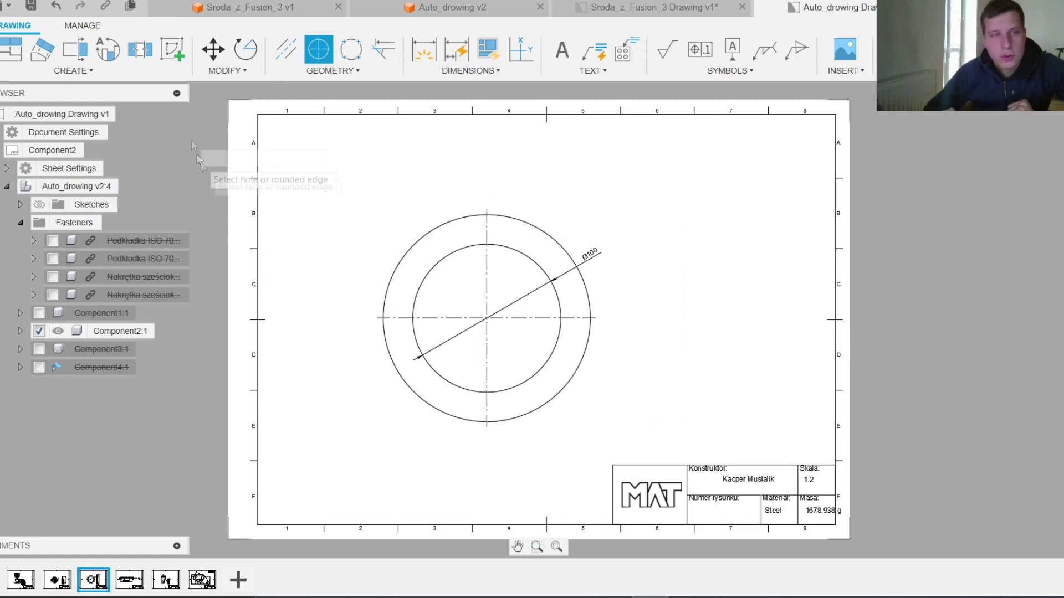
pyautogui.click(75, 49)
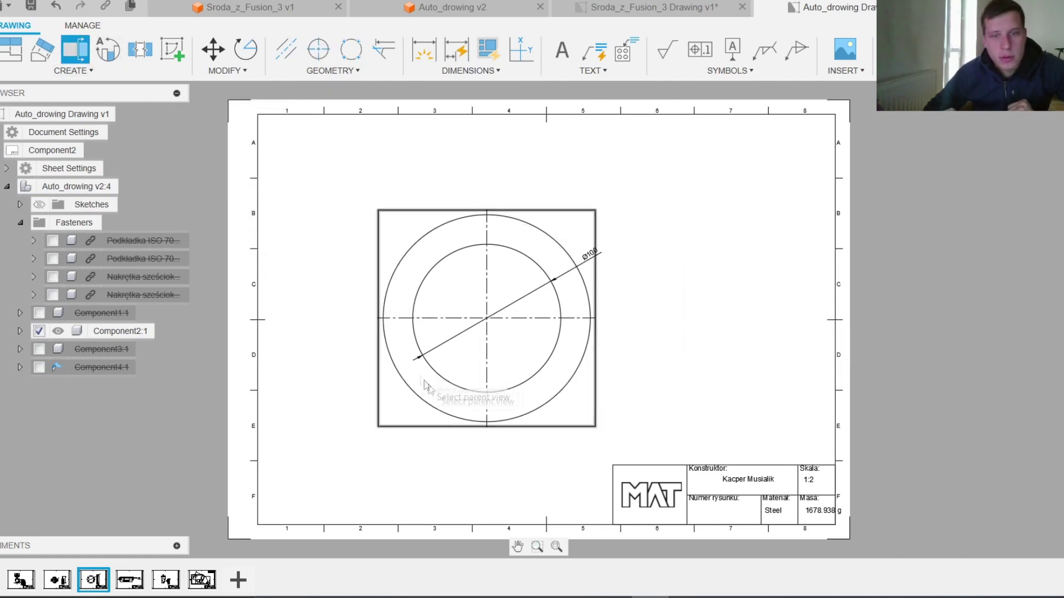
# Create section view A-A vertically through the ring's circles, placed to their right.
pyautogui.click(468, 410)
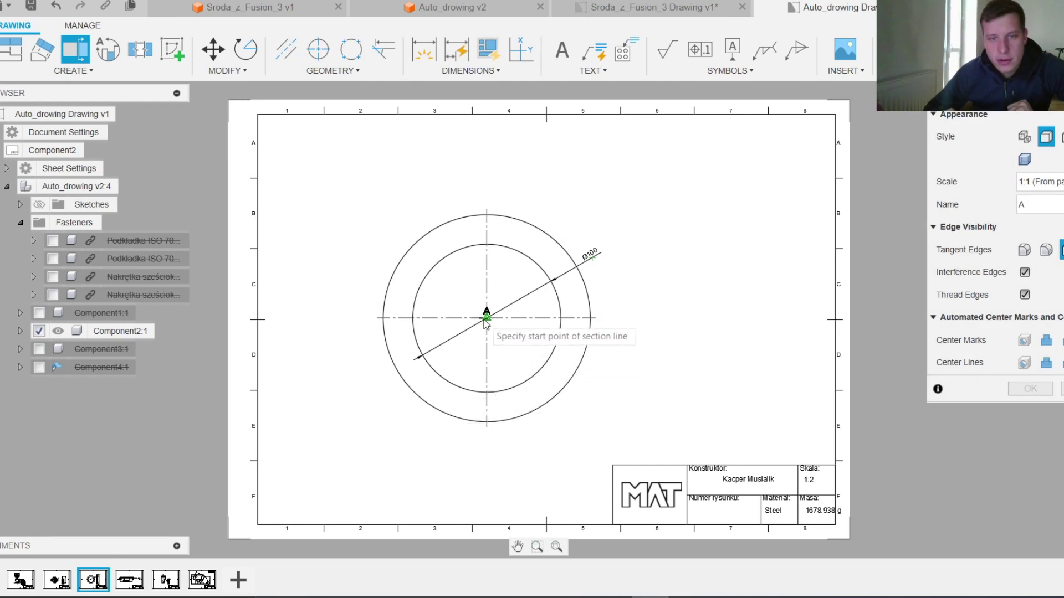
pyautogui.click(487, 442)
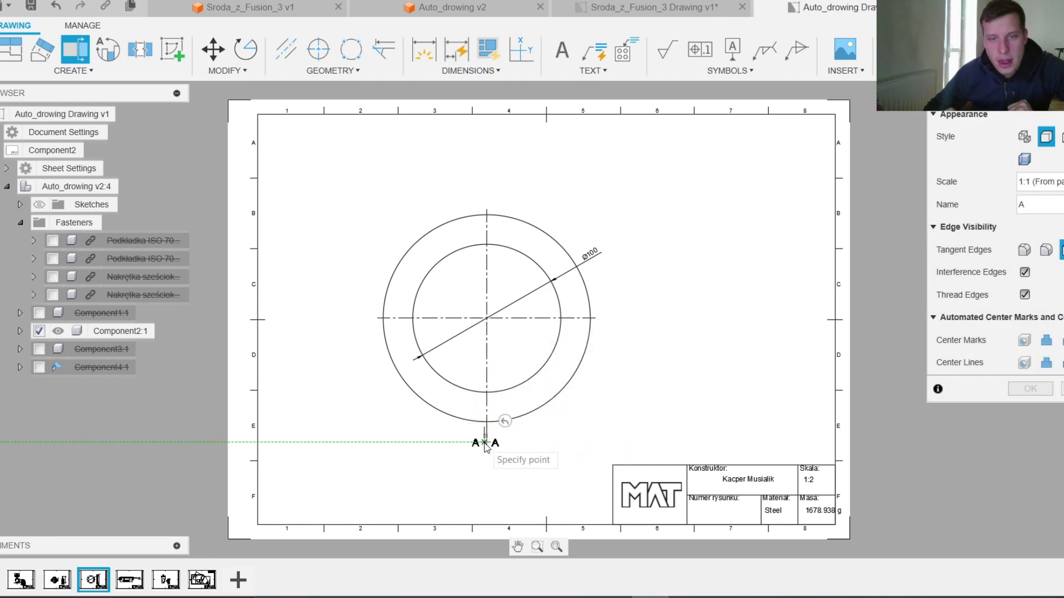
pyautogui.click(487, 195)
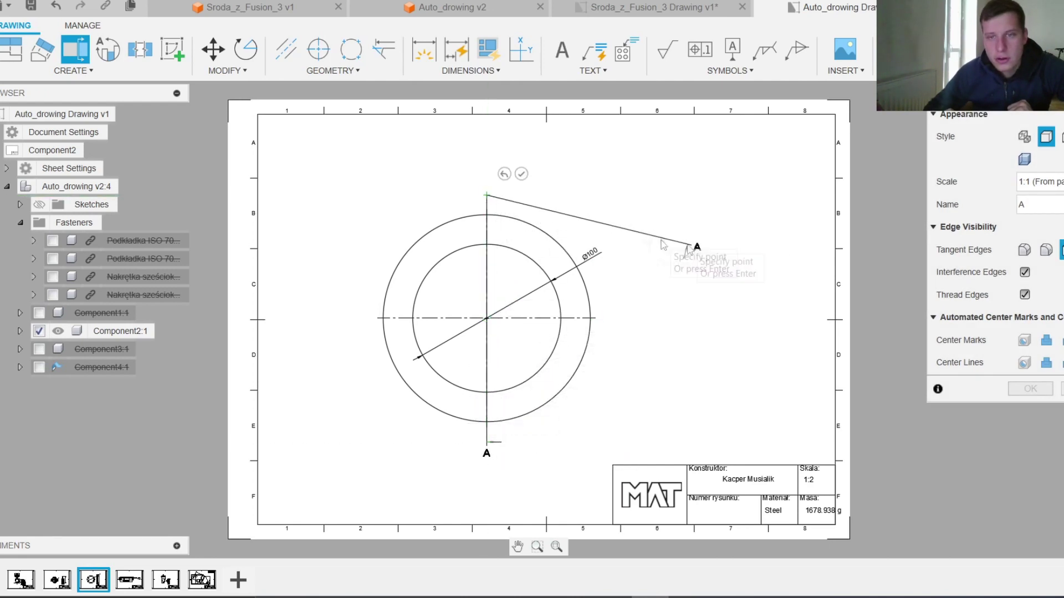
pyautogui.click(521, 175)
pyautogui.click(689, 257)
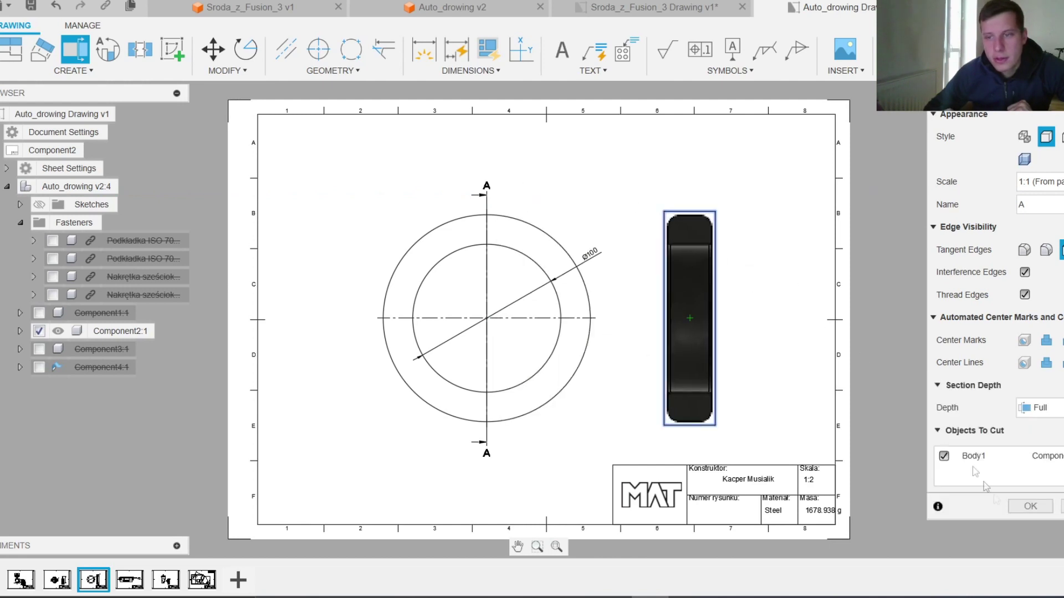
pyautogui.click(1029, 506)
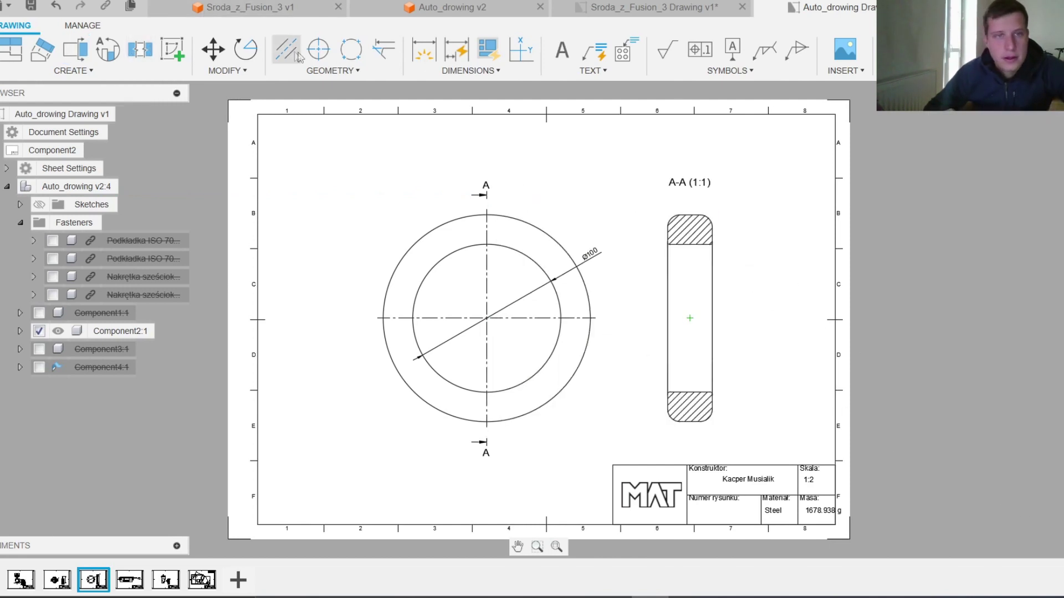
# Dimension the upper hatched area of section A-A with its 20 height.
pyautogui.click(422, 56)
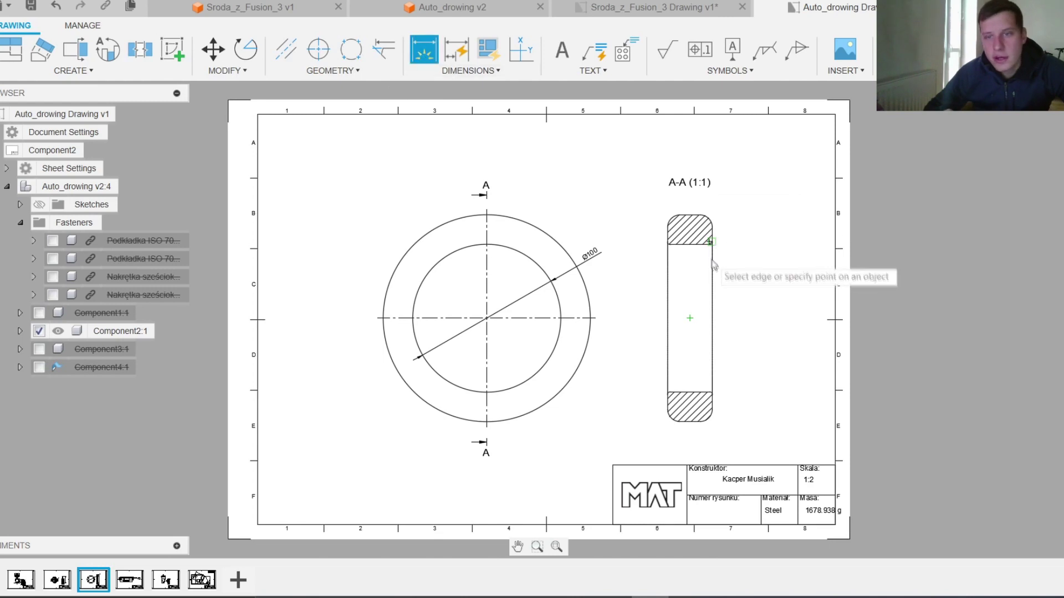
pyautogui.click(693, 245)
pyautogui.click(700, 214)
pyautogui.click(763, 230)
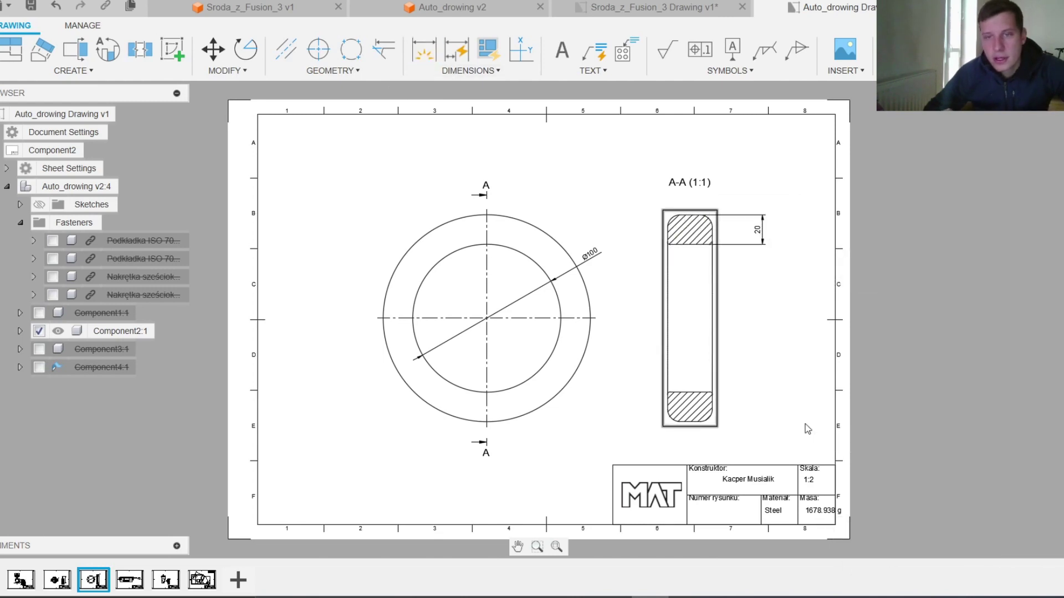
pyautogui.click(286, 48)
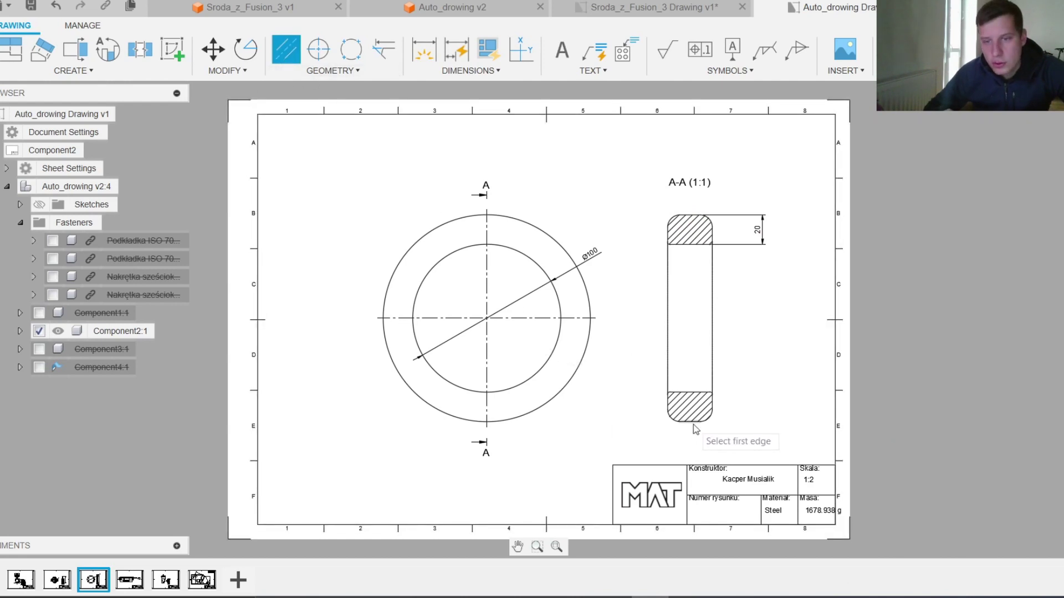
# Add a horizontal centre line through section A-A, extend it left, and open the threaded rod sheet.
pyautogui.click(693, 216)
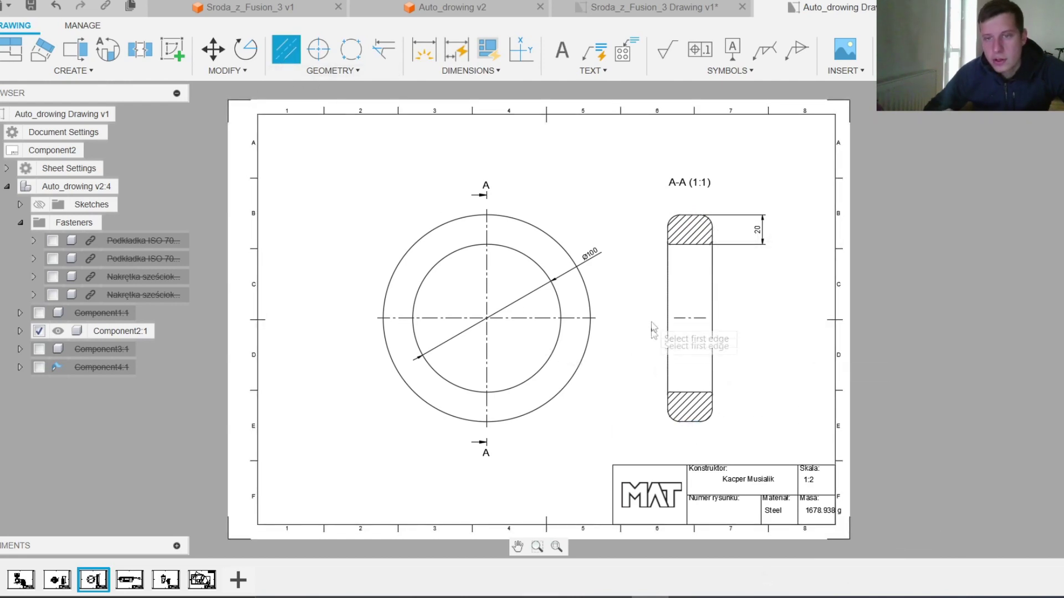
pyautogui.press('Escape')
pyautogui.click(690, 318)
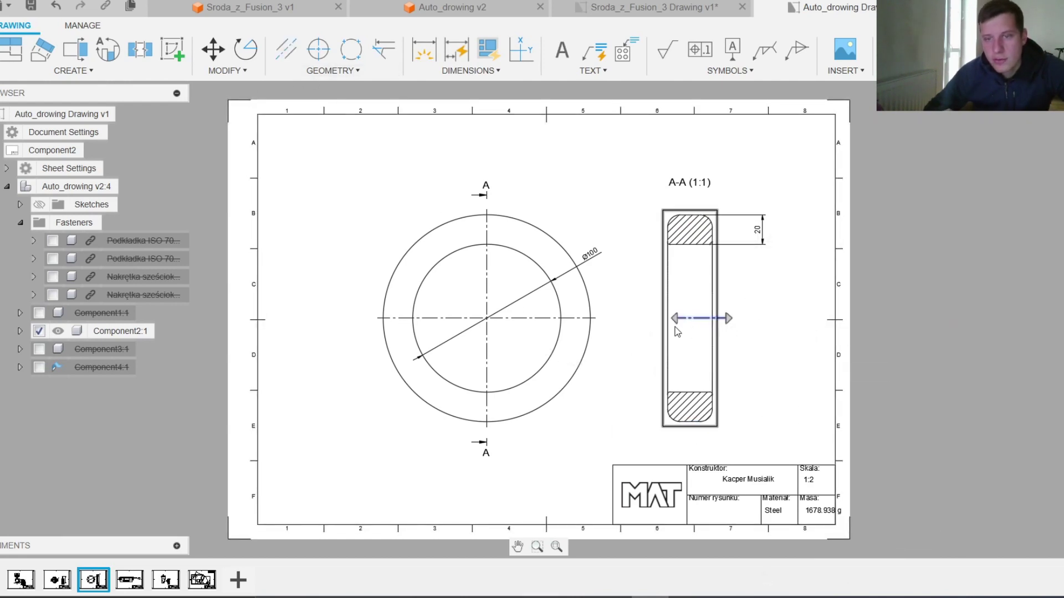
pyautogui.click(627, 318)
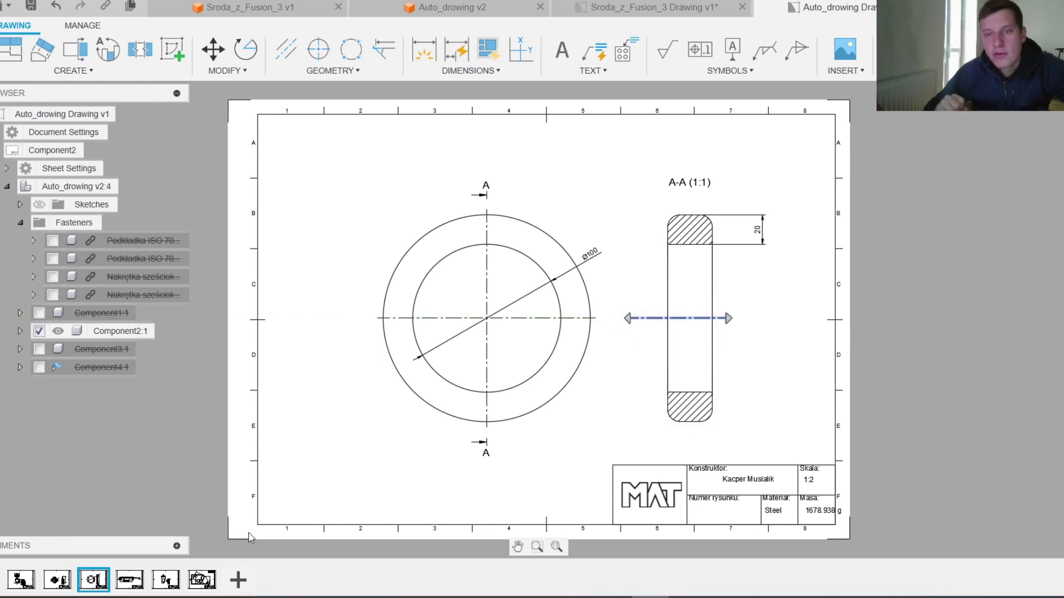
pyautogui.press('Escape')
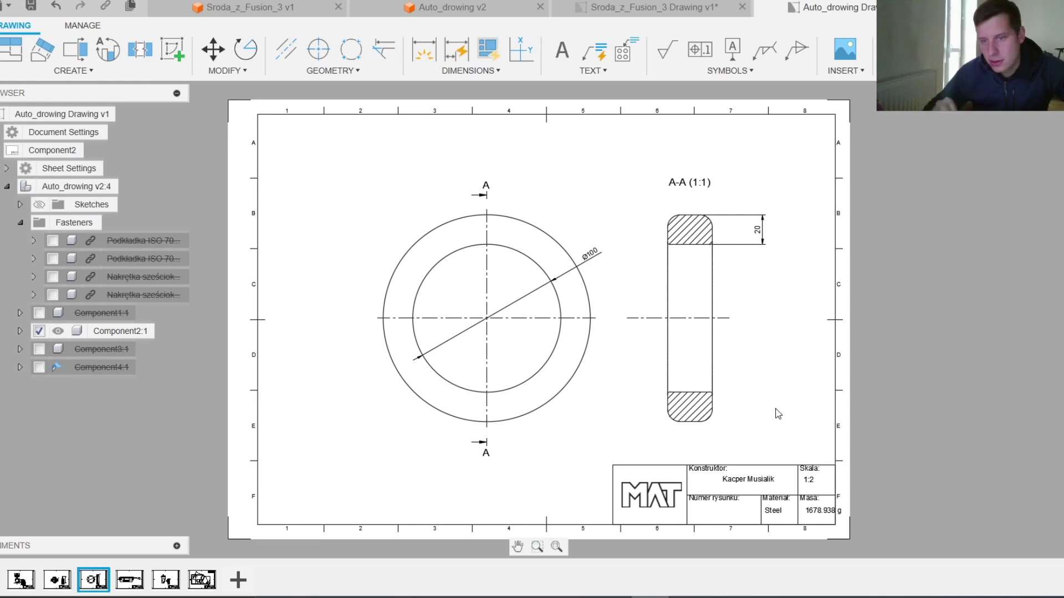
pyautogui.click(130, 580)
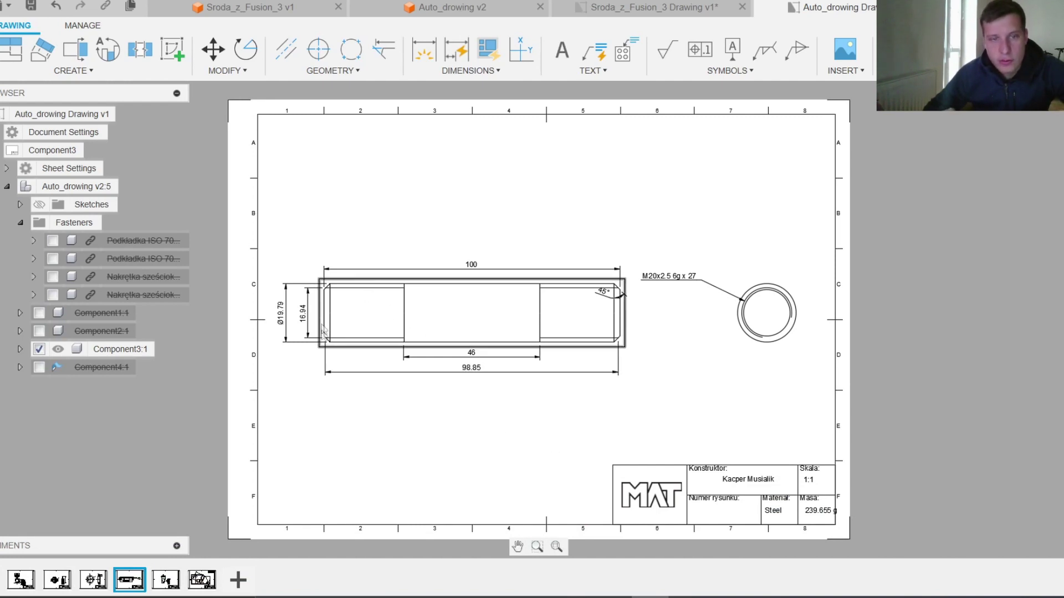
# Delete the 98.85, 16.94 and Ø19.79 dimensions from the threaded rod.
pyautogui.scroll(2, 545, 446)
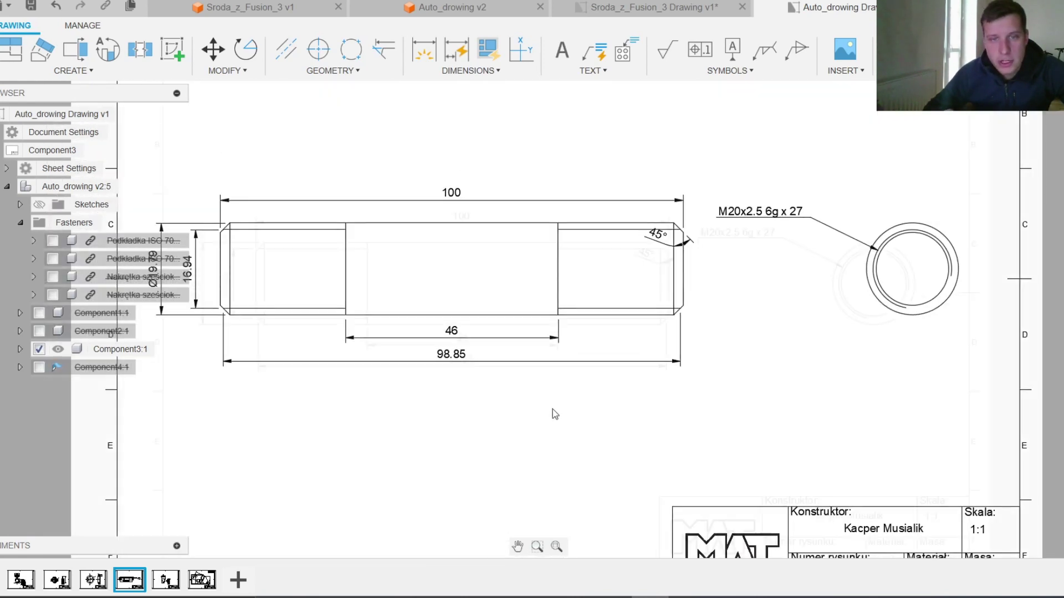
pyautogui.scroll(1, 553, 409)
pyautogui.click(445, 367)
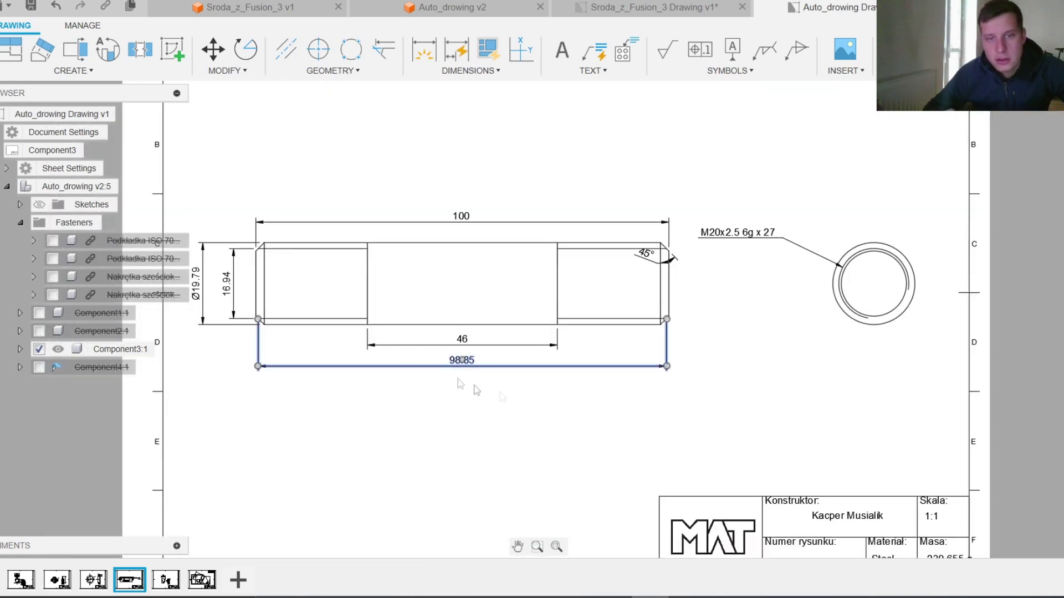
pyautogui.press('Delete')
pyautogui.click(231, 295)
pyautogui.press('Delete')
pyautogui.moveTo(491, 417); pyautogui.dragTo(577, 393, button='middle')
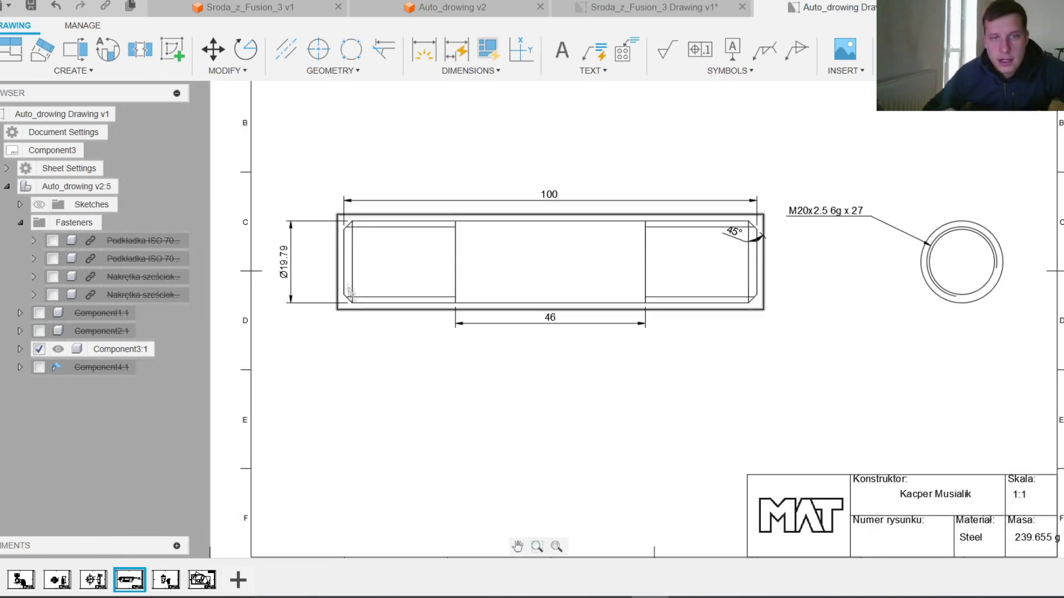
pyautogui.click(294, 272)
pyautogui.press('Delete')
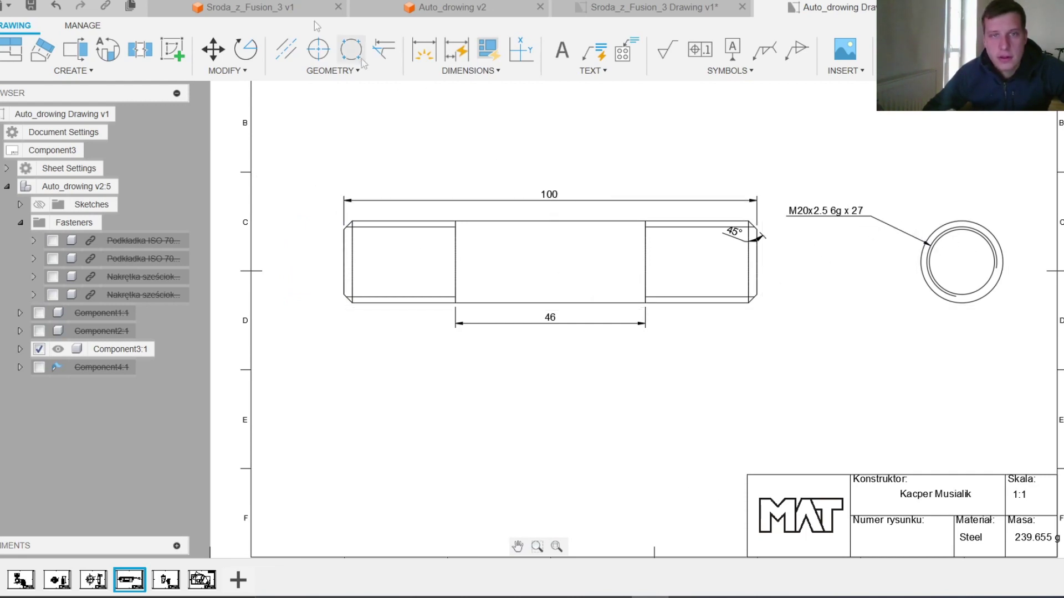
# Dimension the rod with a 19.79 height and a 27 left-thread length.
pyautogui.click(416, 58)
pyautogui.click(524, 303)
pyautogui.click(527, 222)
pyautogui.click(278, 244)
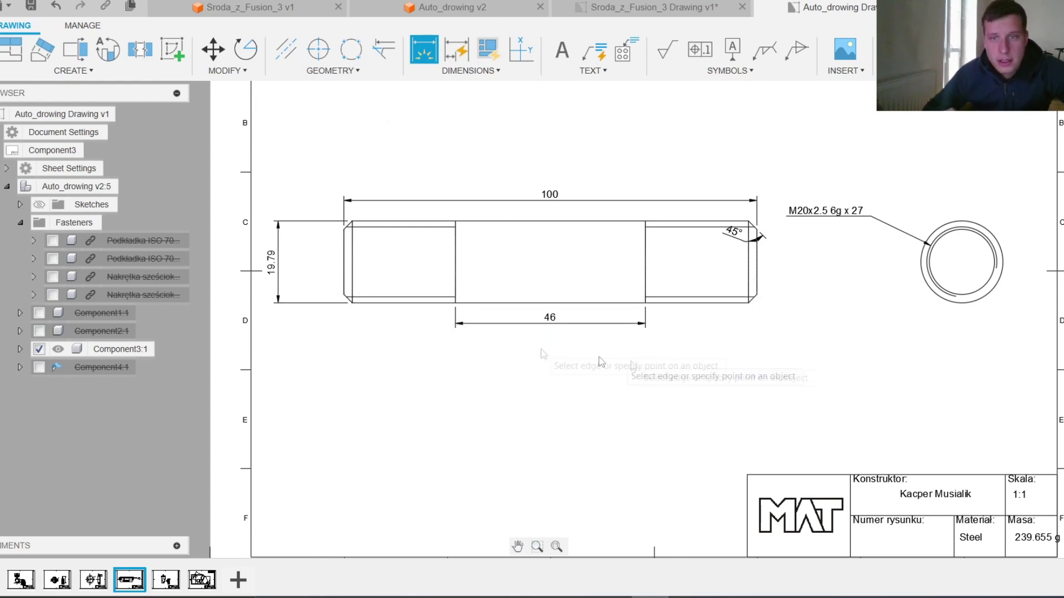
pyautogui.click(454, 280)
pyautogui.click(345, 277)
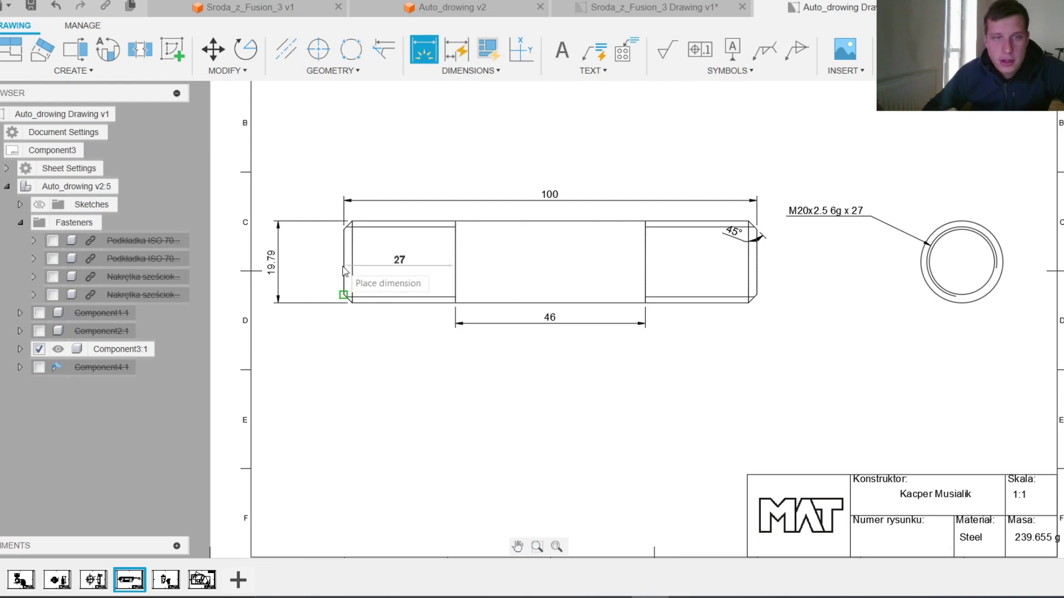
pyautogui.click(411, 331)
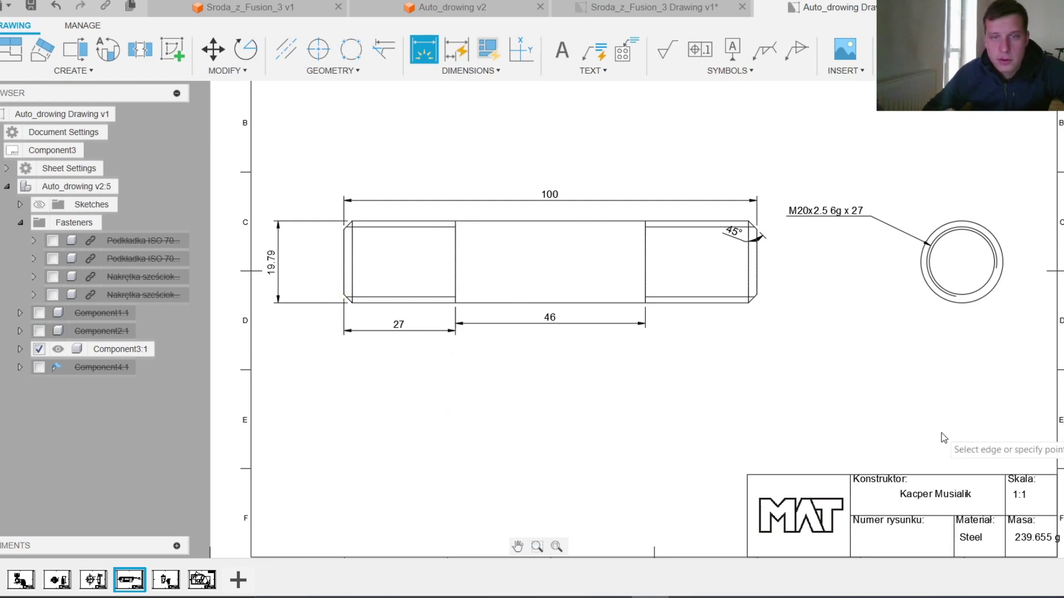
# Add a vertical centre line across the rod, lengthen it both ways, and open the bracket sheet.
pyautogui.click(286, 49)
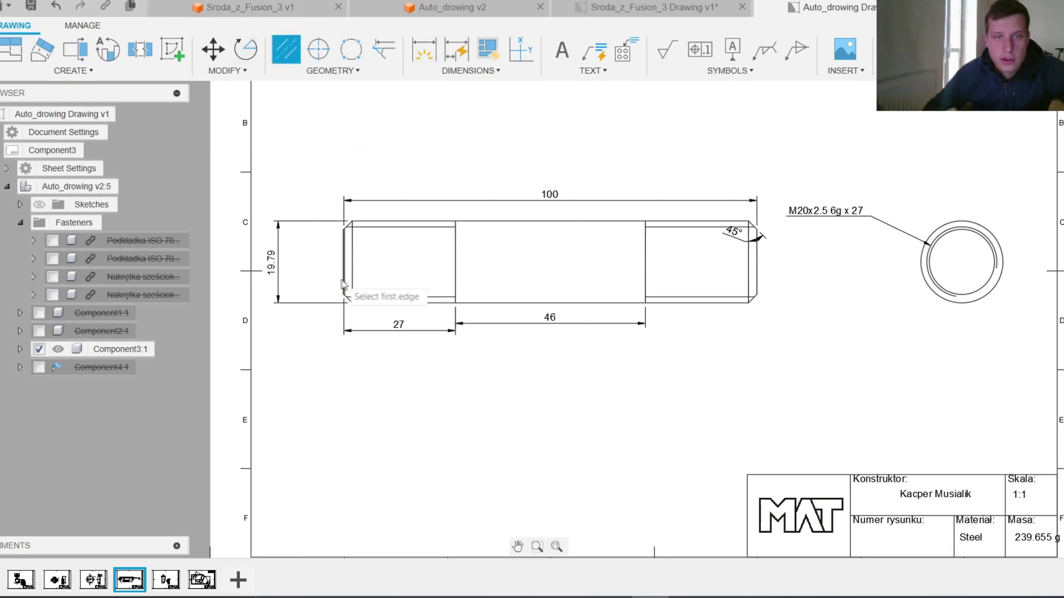
pyautogui.click(344, 276)
pyautogui.click(757, 277)
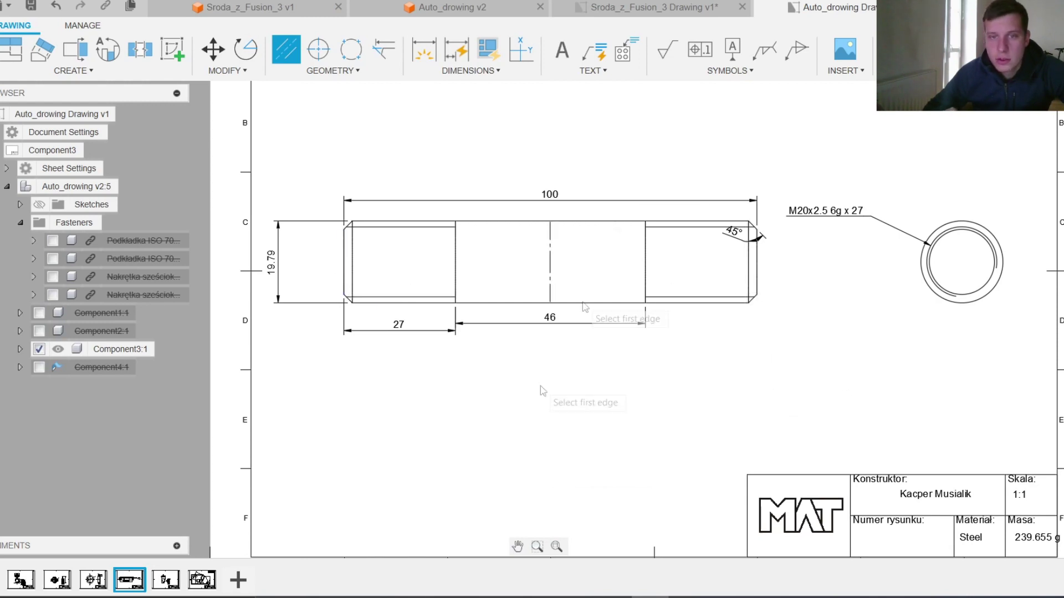
pyautogui.press('Escape')
pyautogui.click(552, 263)
pyautogui.moveTo(551, 223); pyautogui.dragTo(551, 180)
pyautogui.moveTo(550, 302); pyautogui.dragTo(550, 348)
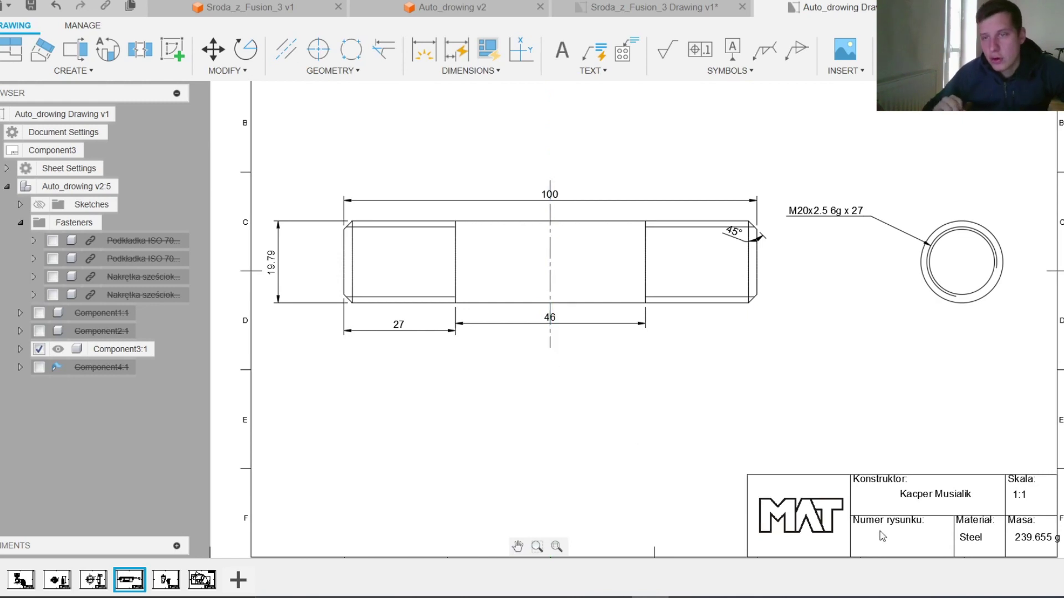
pyautogui.click(166, 580)
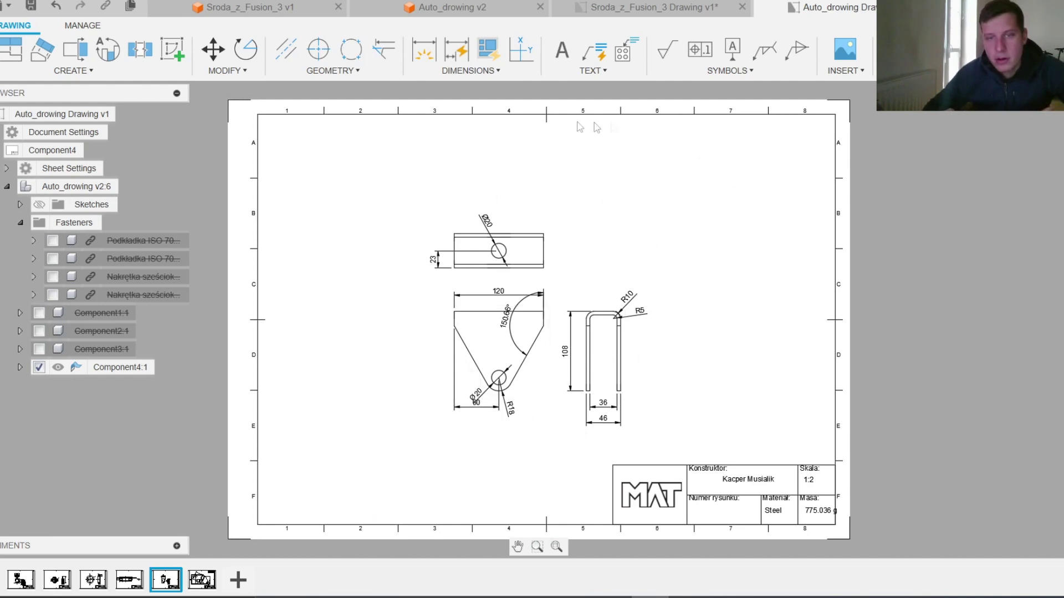
# Switch to the sixth sheet and zoom in to inspect the flat pattern's bend table.
pyautogui.scroll(2, 490, 327)
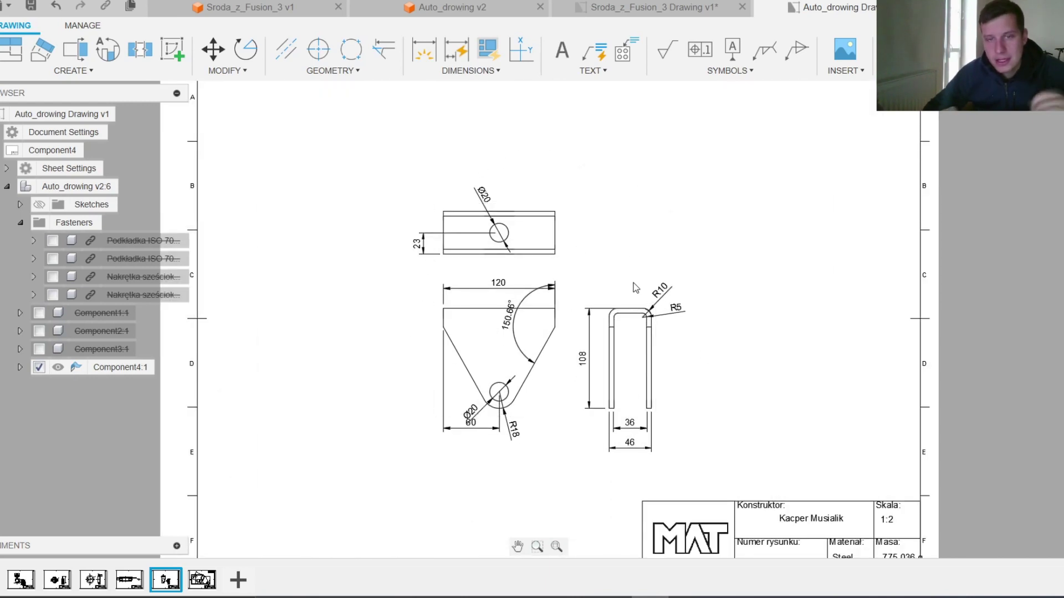
pyautogui.click(201, 580)
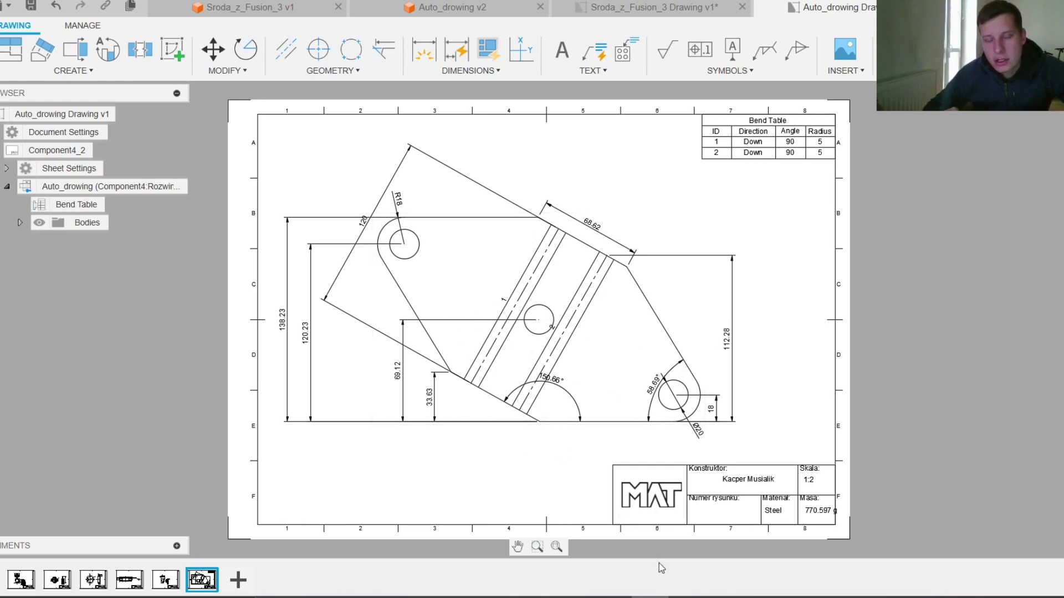
pyautogui.scroll(3, 535, 349)
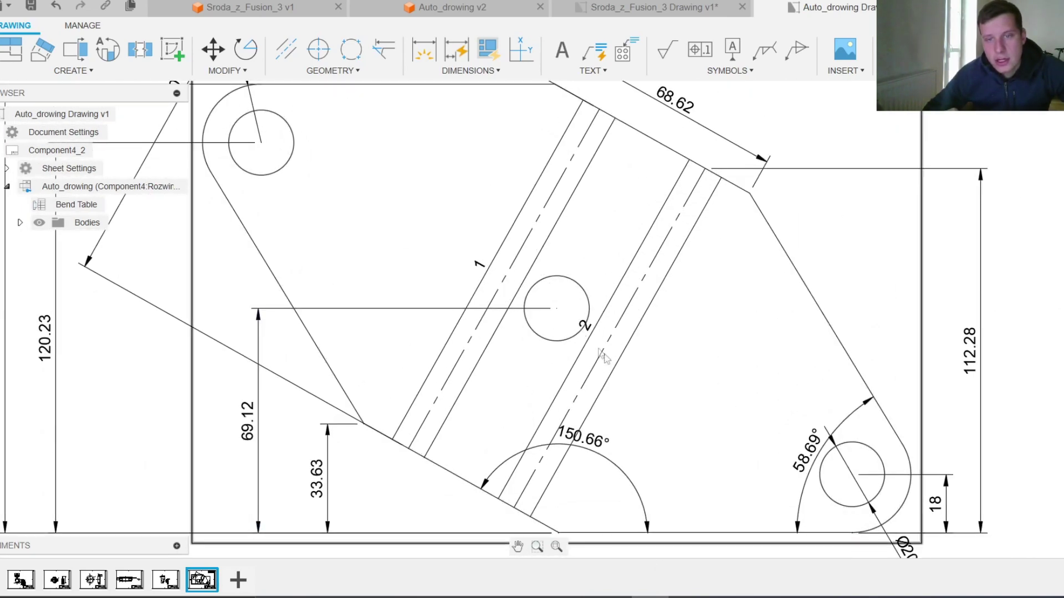
pyautogui.scroll(-3, 610, 346)
pyautogui.scroll(3, 750, 352)
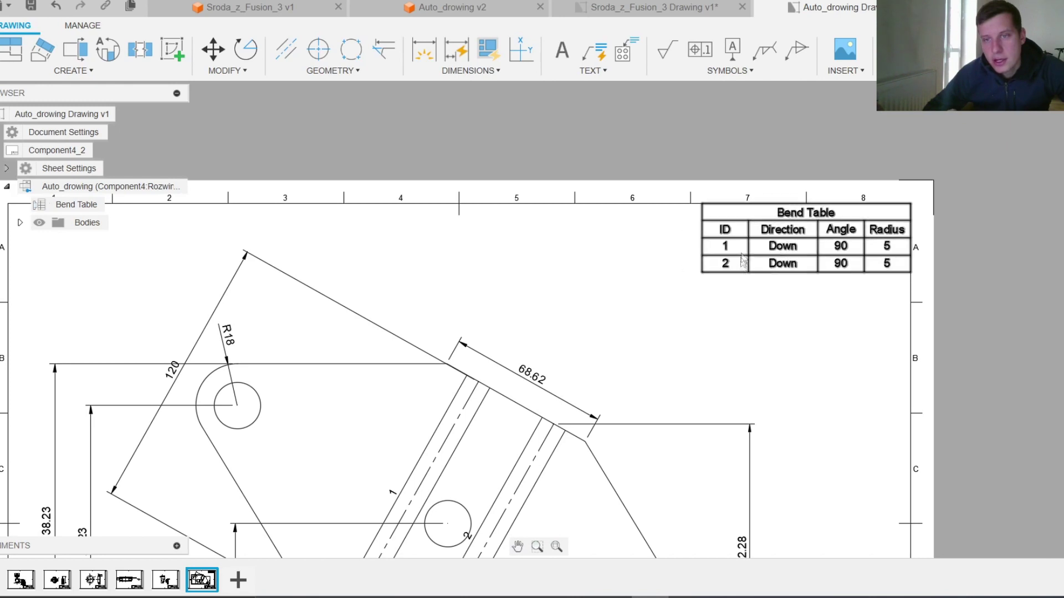
pyautogui.scroll(-2, 828, 301)
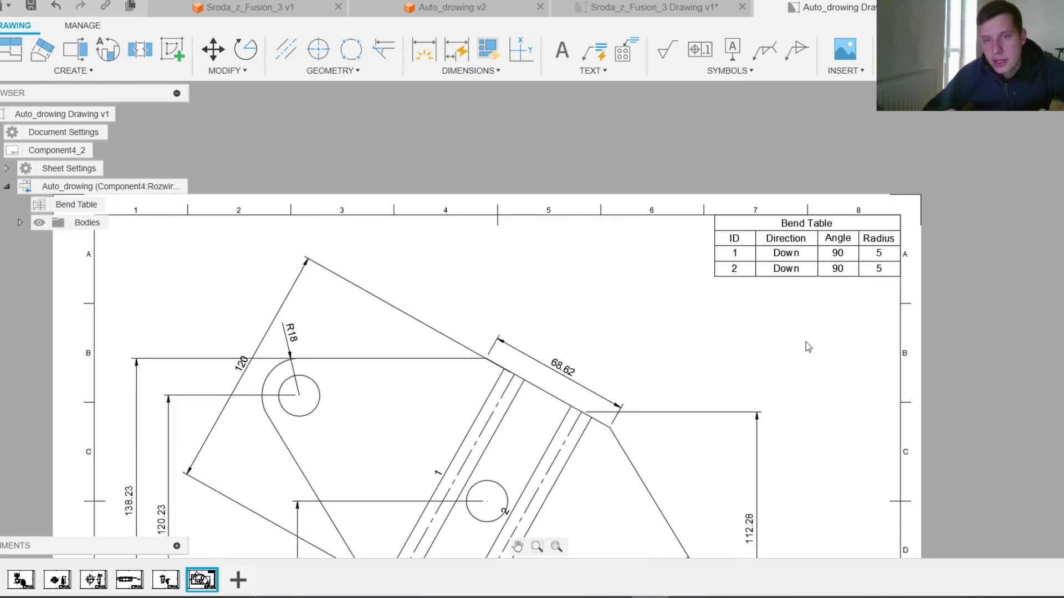
pyautogui.scroll(-3, 806, 342)
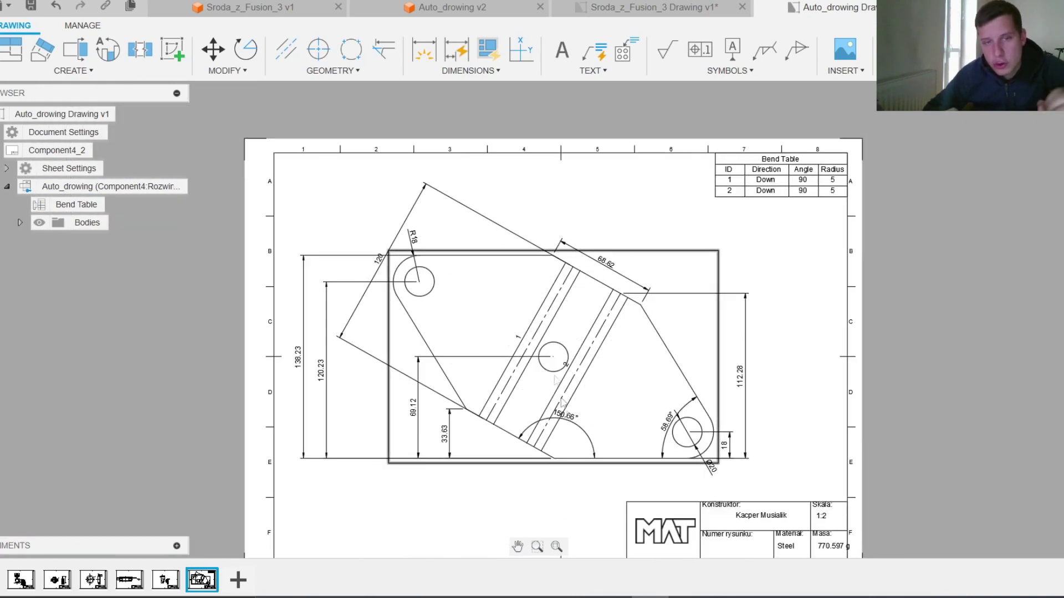
pyautogui.scroll(1, 368, 416)
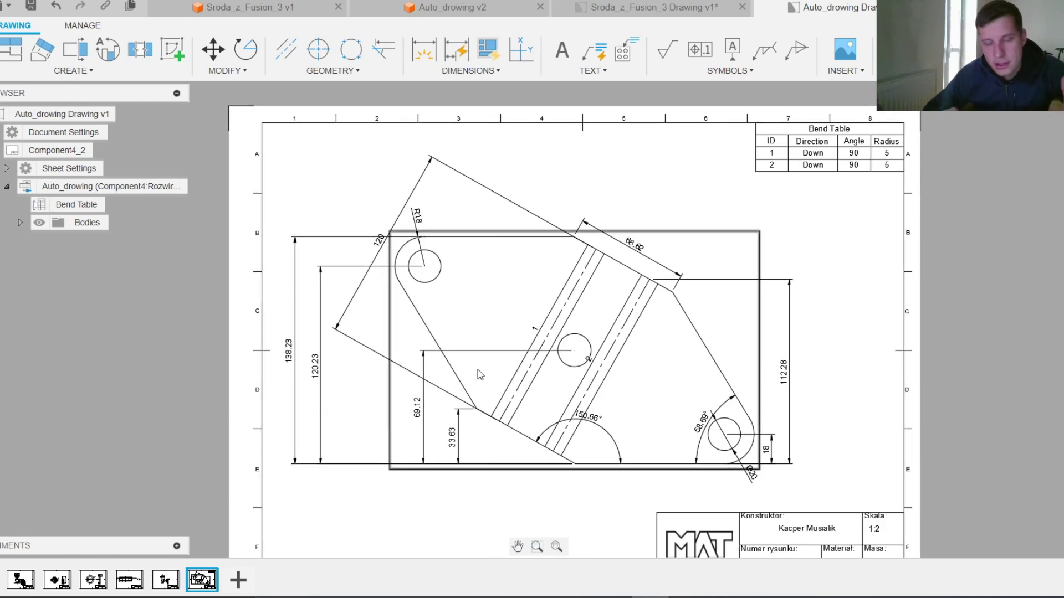